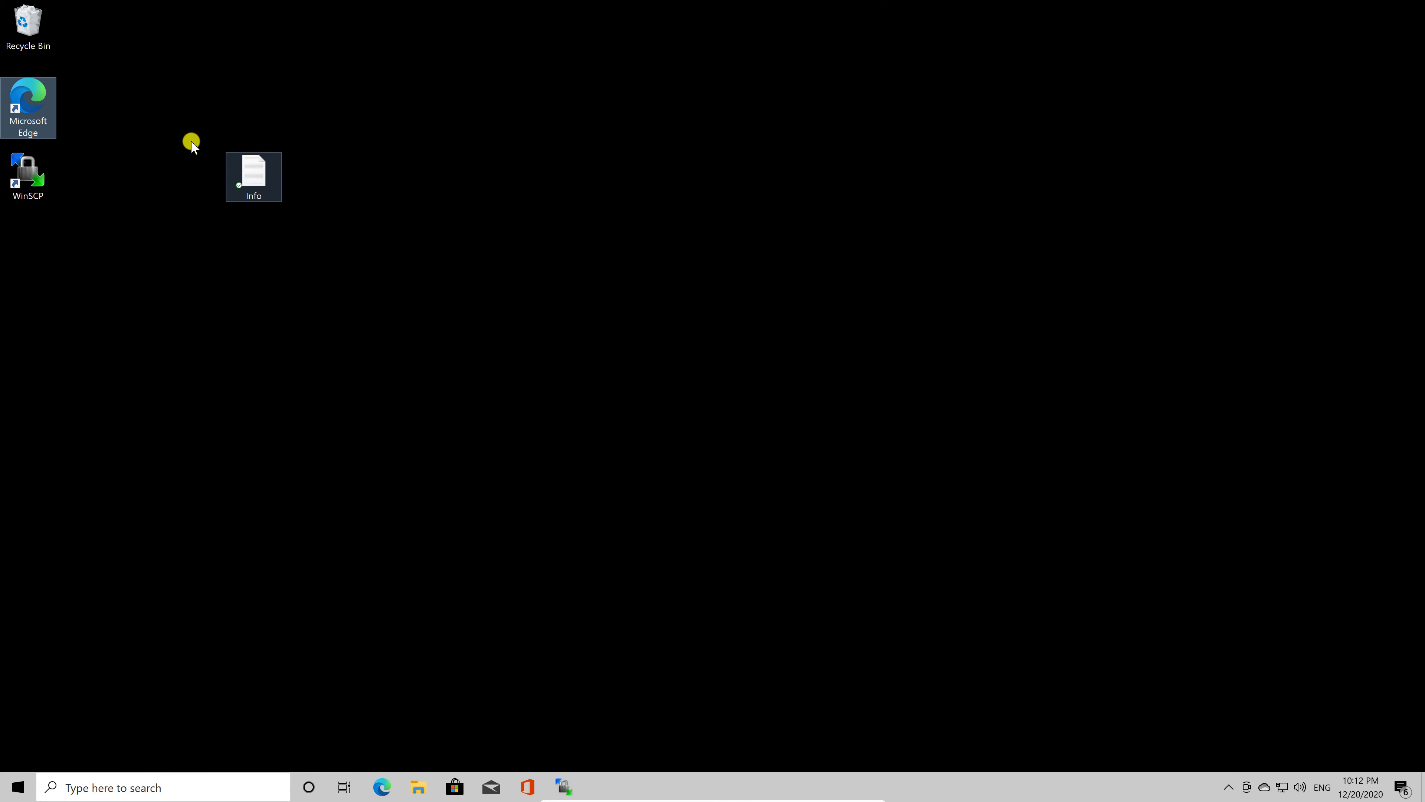
Open Microsoft Edge and go to the WordPress admin page at demo.dexhow.com/wp-admin/.
{"action": "double_click", "coordinate": [36, 98]}
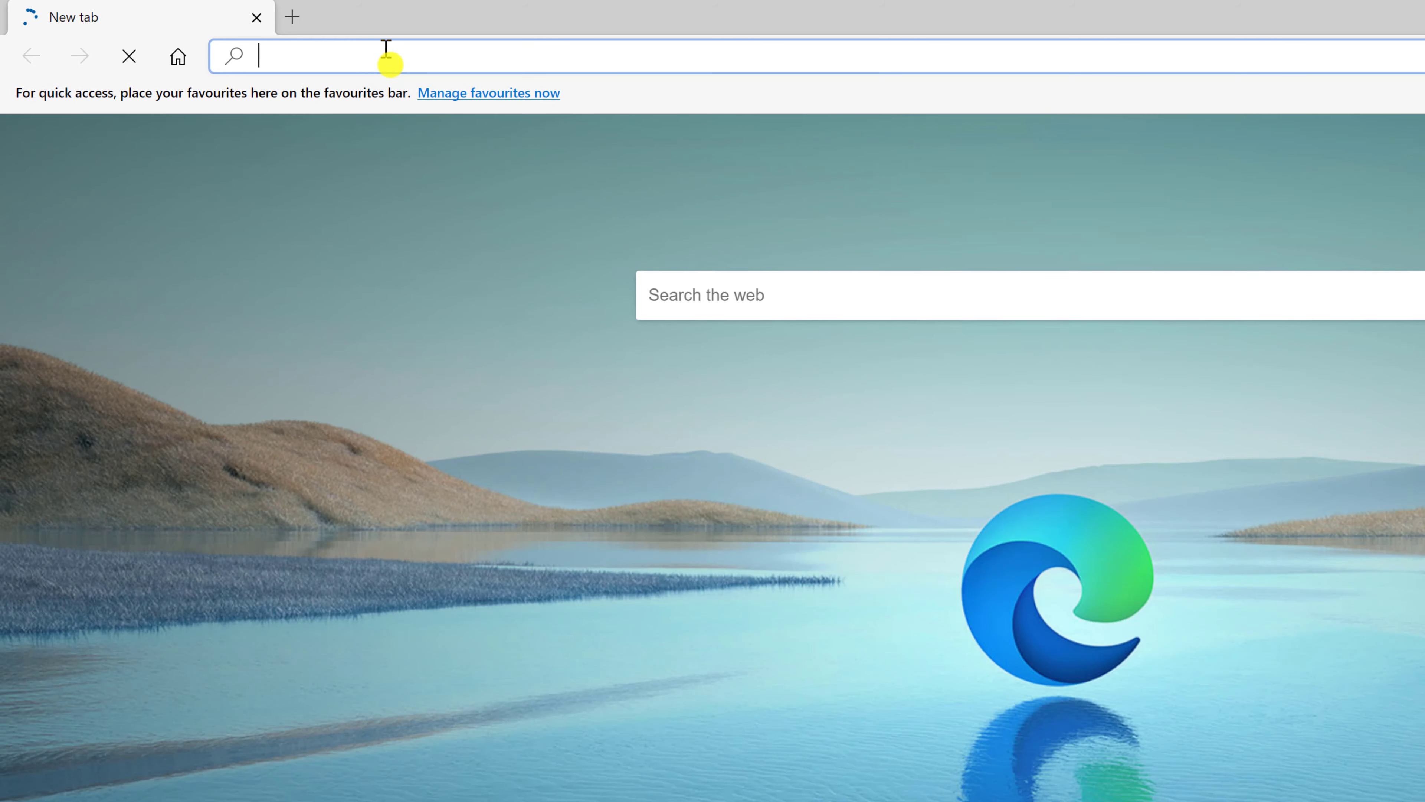
{"action": "type", "text": "demo.dexhow.com"}
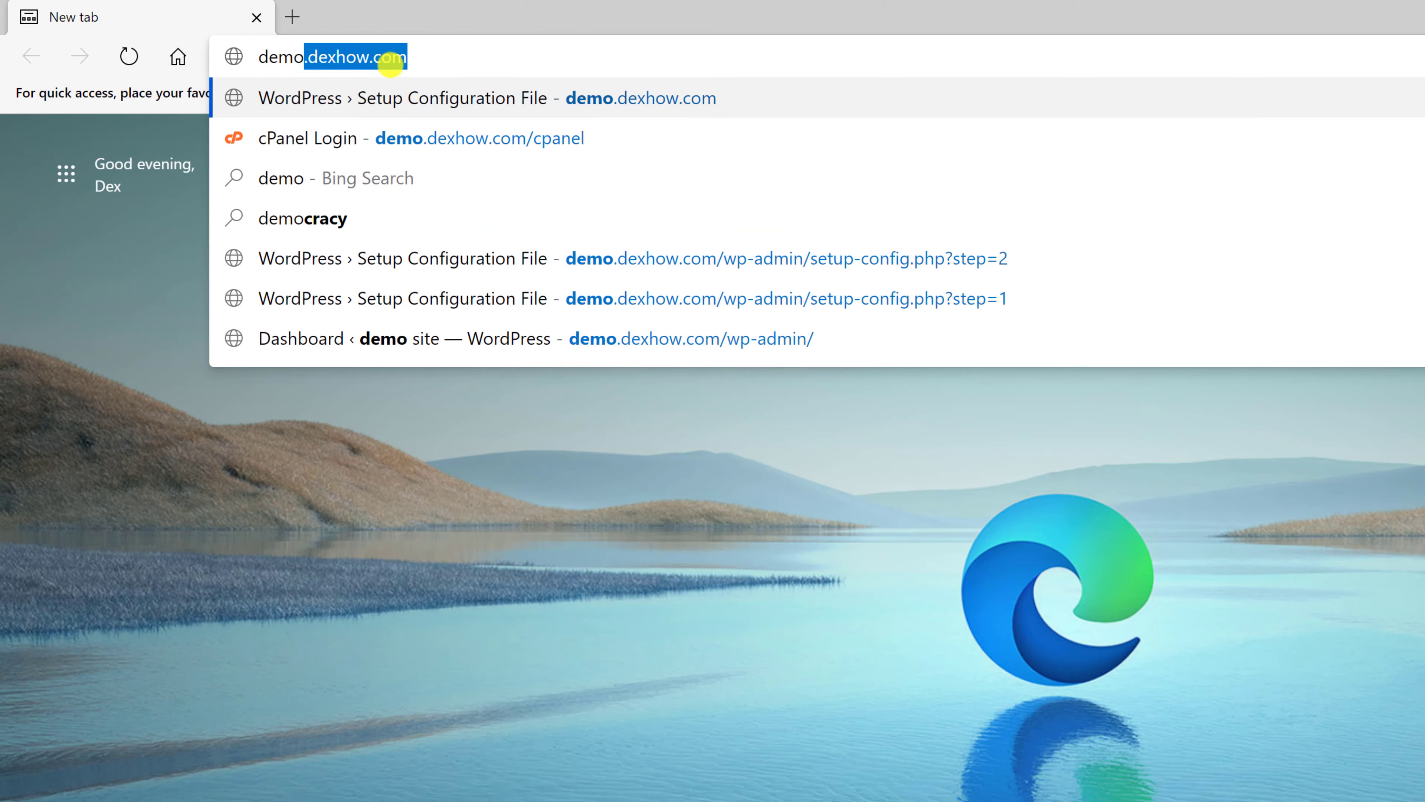
{"action": "key", "text": "Right"}
{"action": "type", "text": "/"}
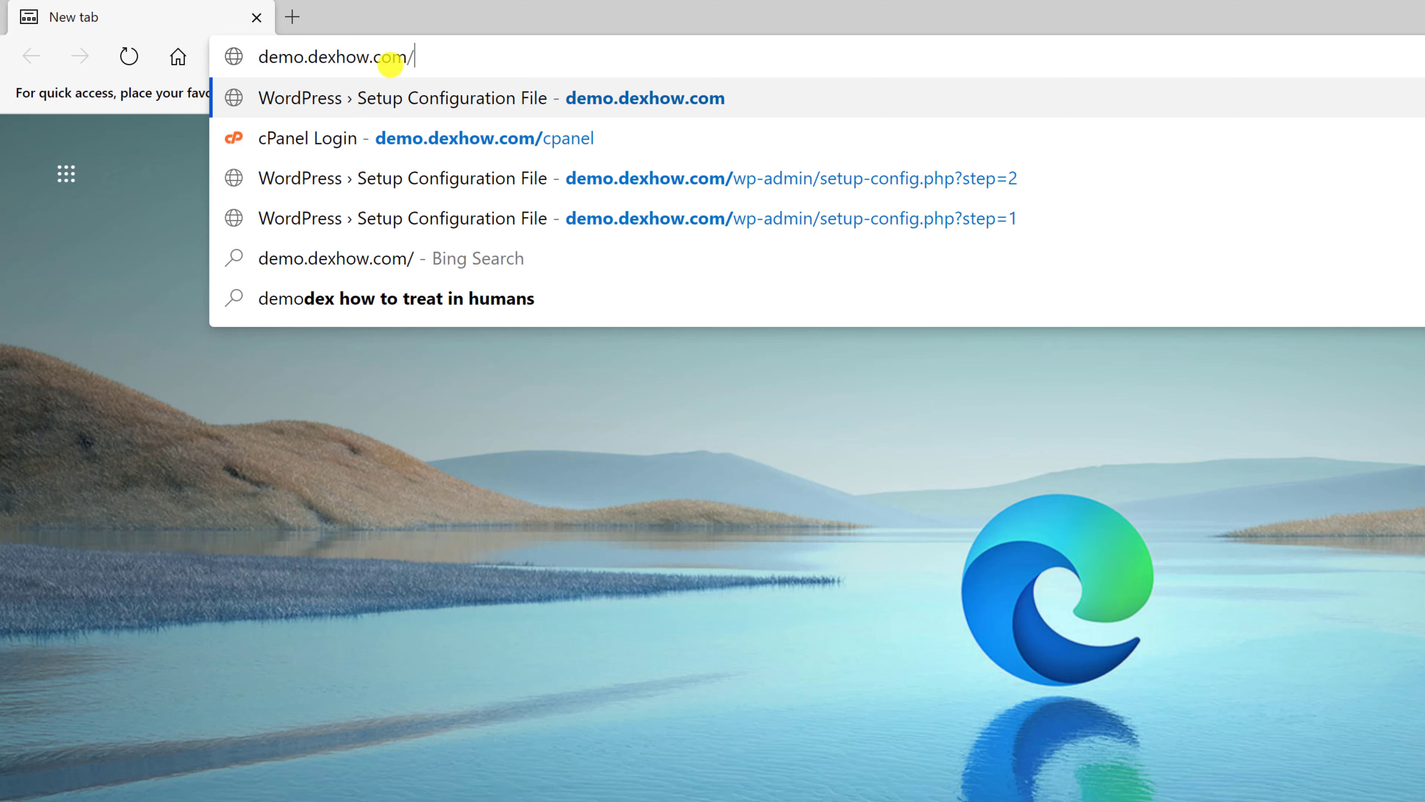
{"action": "type", "text": "wp-admin"}
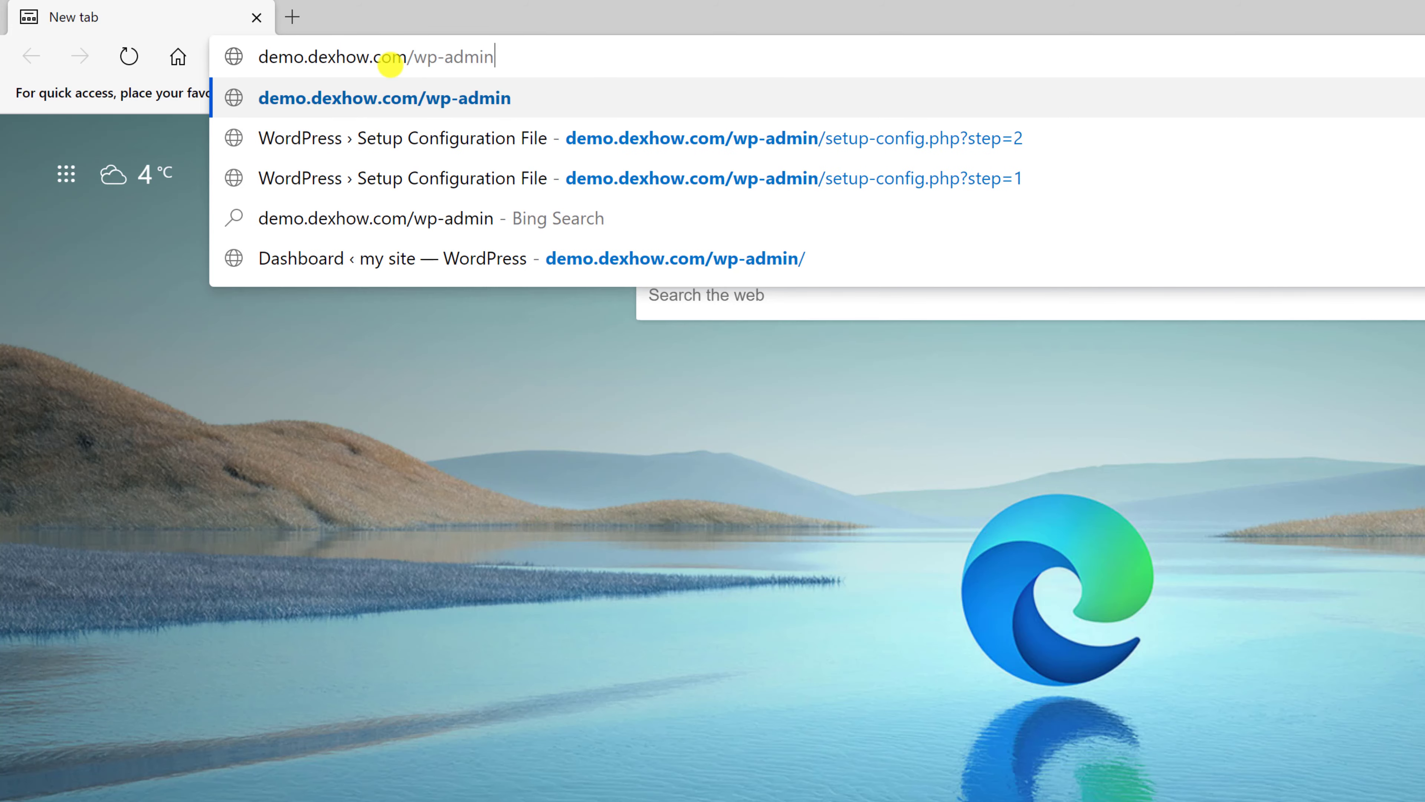
{"action": "type", "text": "/"}
{"action": "key", "text": "Return"}
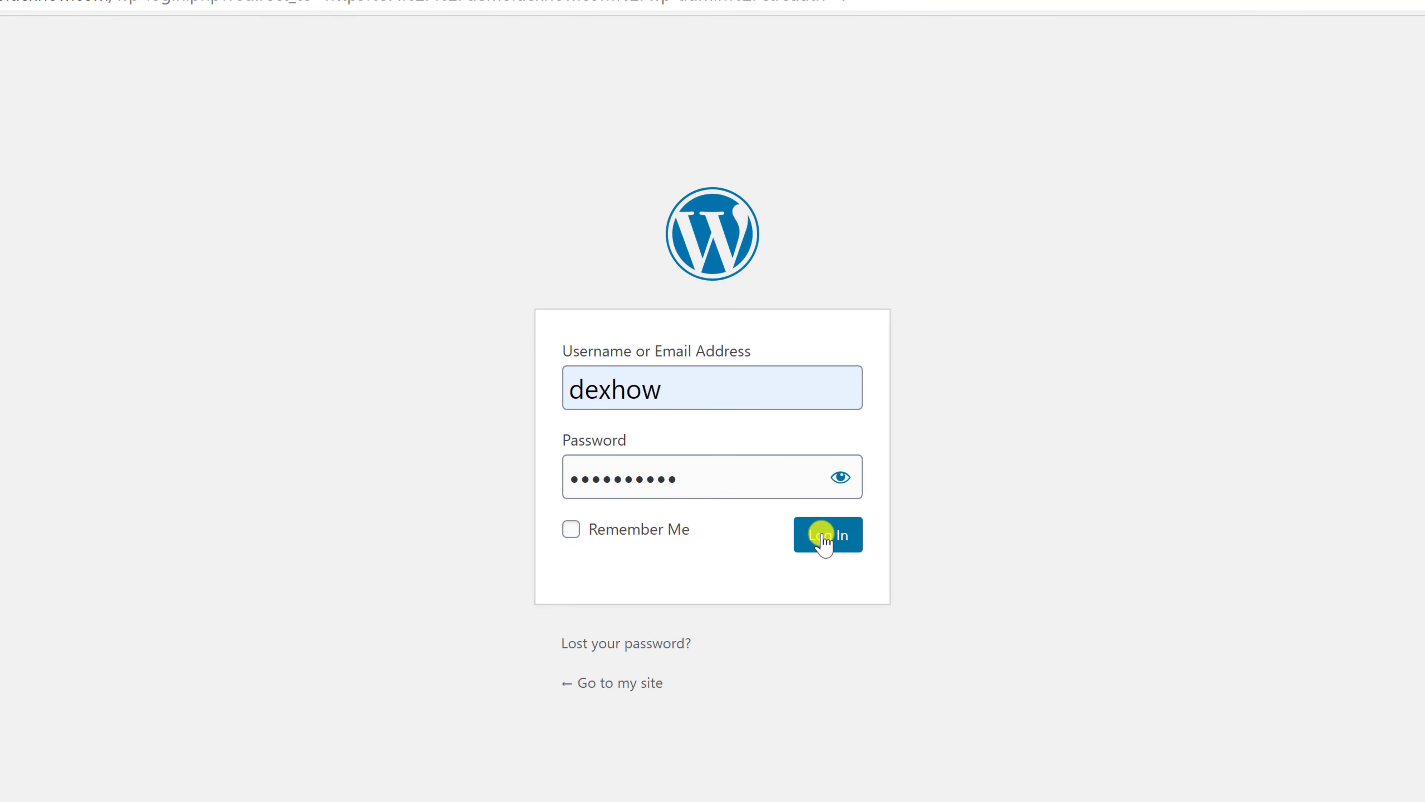
Log in to WordPress with the filled-in credentials, update the browser's saved password and postpone the security settings review.
{"action": "left_click", "coordinate": [822, 535]}
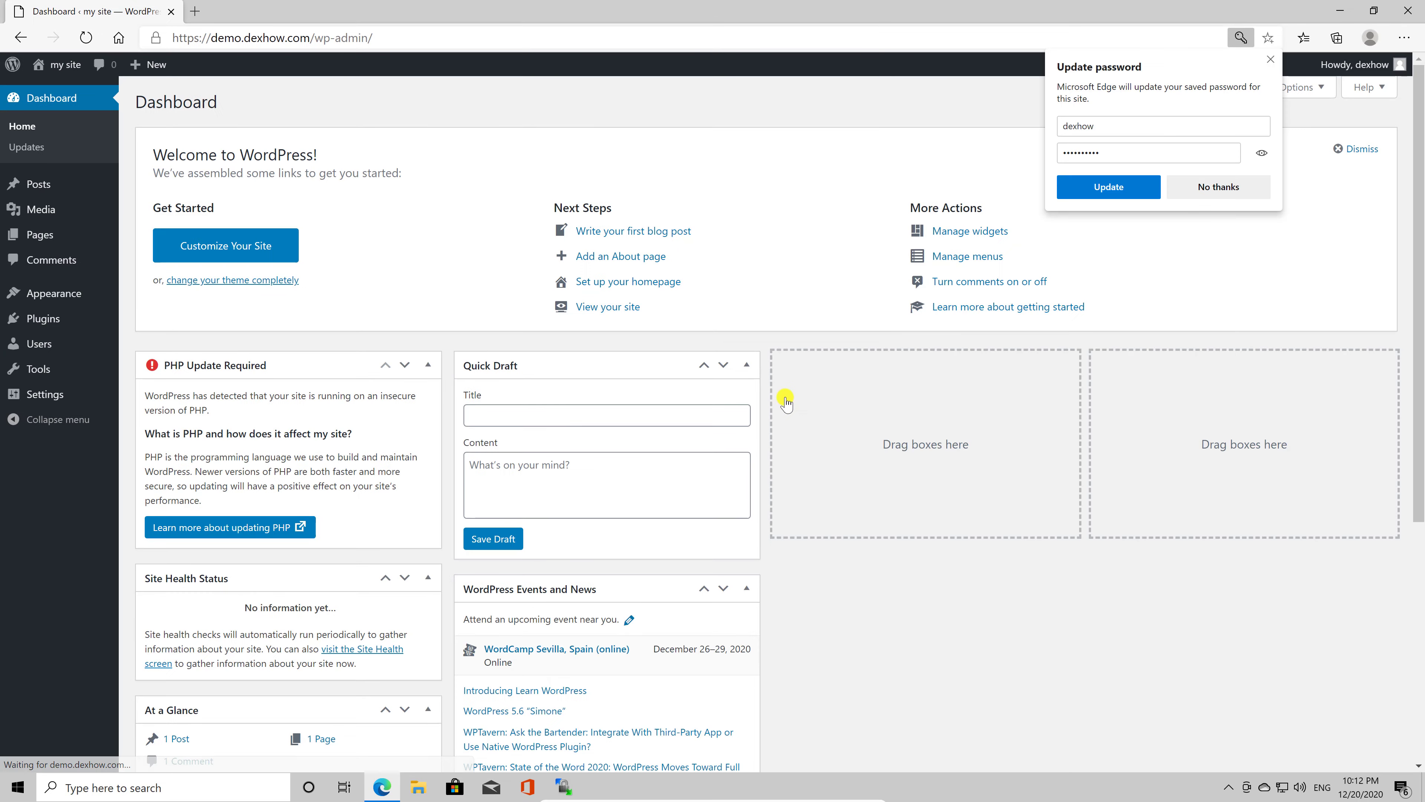
{"action": "left_click", "coordinate": [1136, 184]}
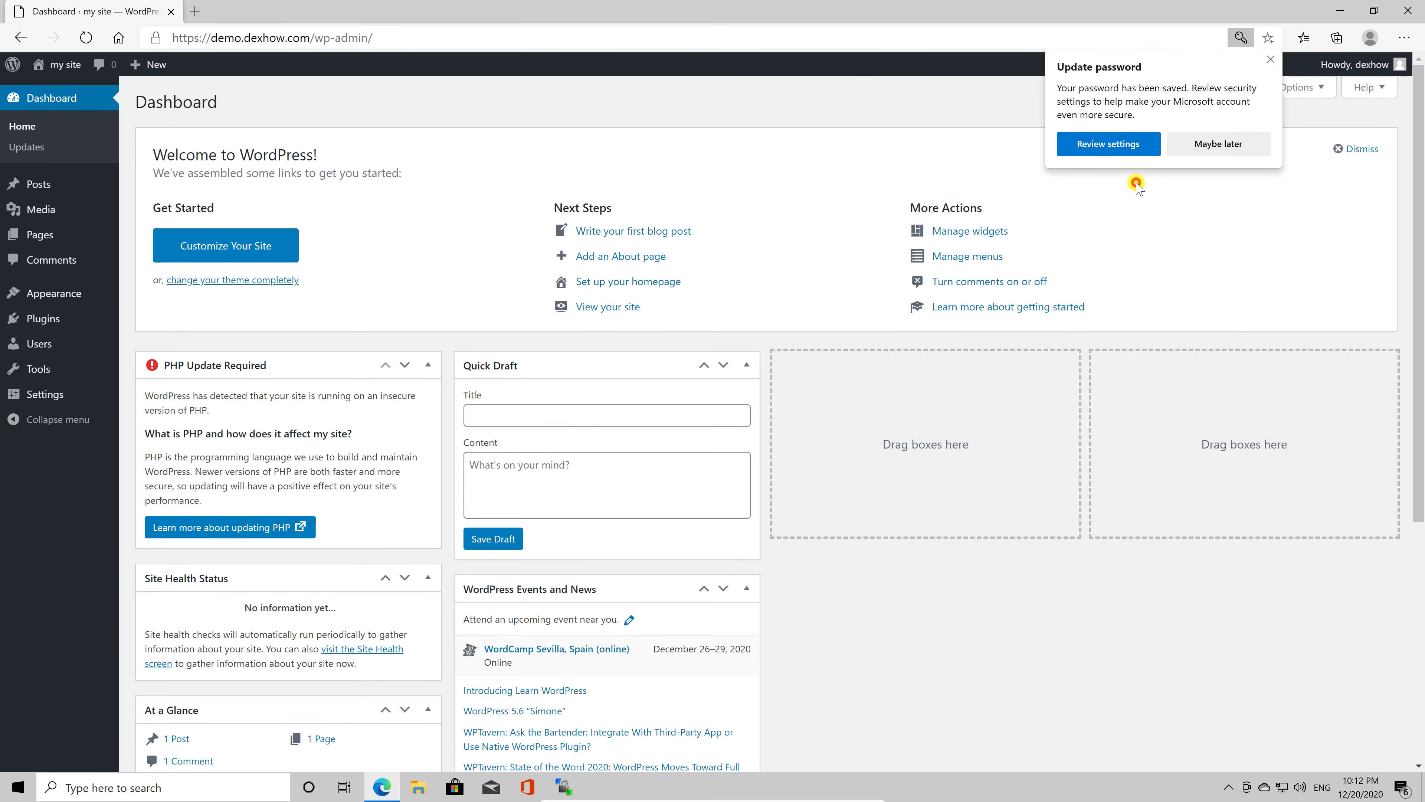
{"action": "left_click", "coordinate": [1223, 147]}
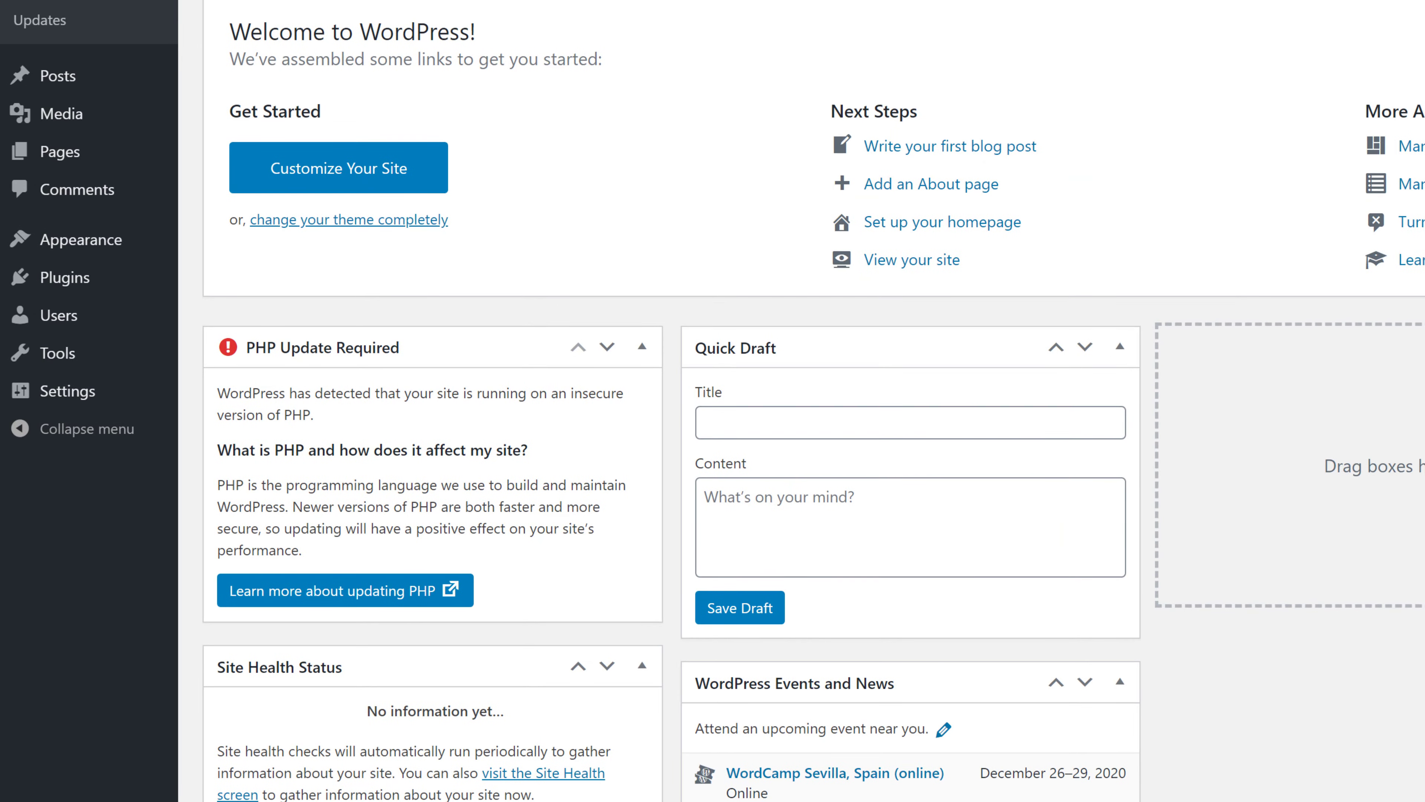
Go to the page for adding new plugins and browse the Featured, Popular and Recommended listings.
{"action": "mouse_move", "coordinate": [127, 290]}
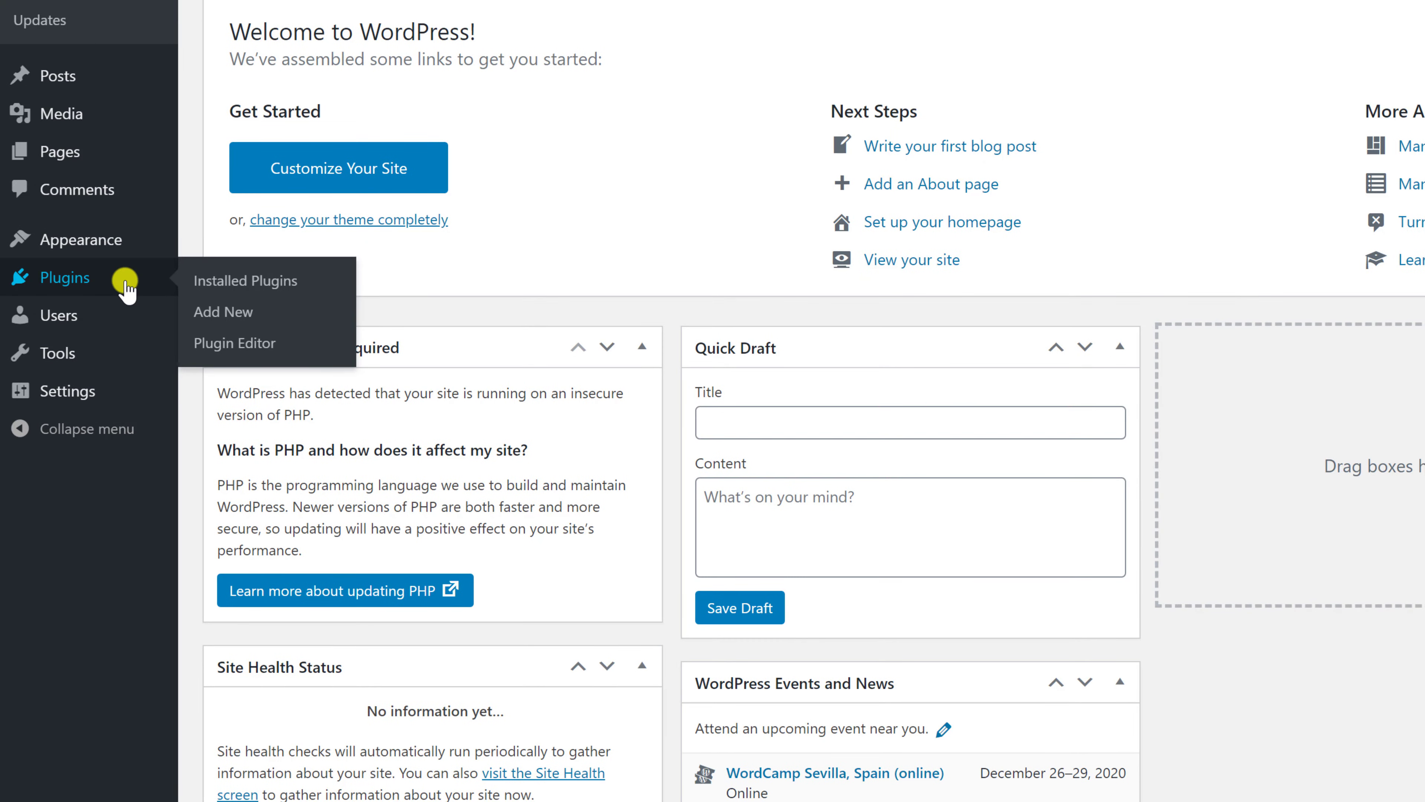
{"action": "left_click", "coordinate": [183, 303]}
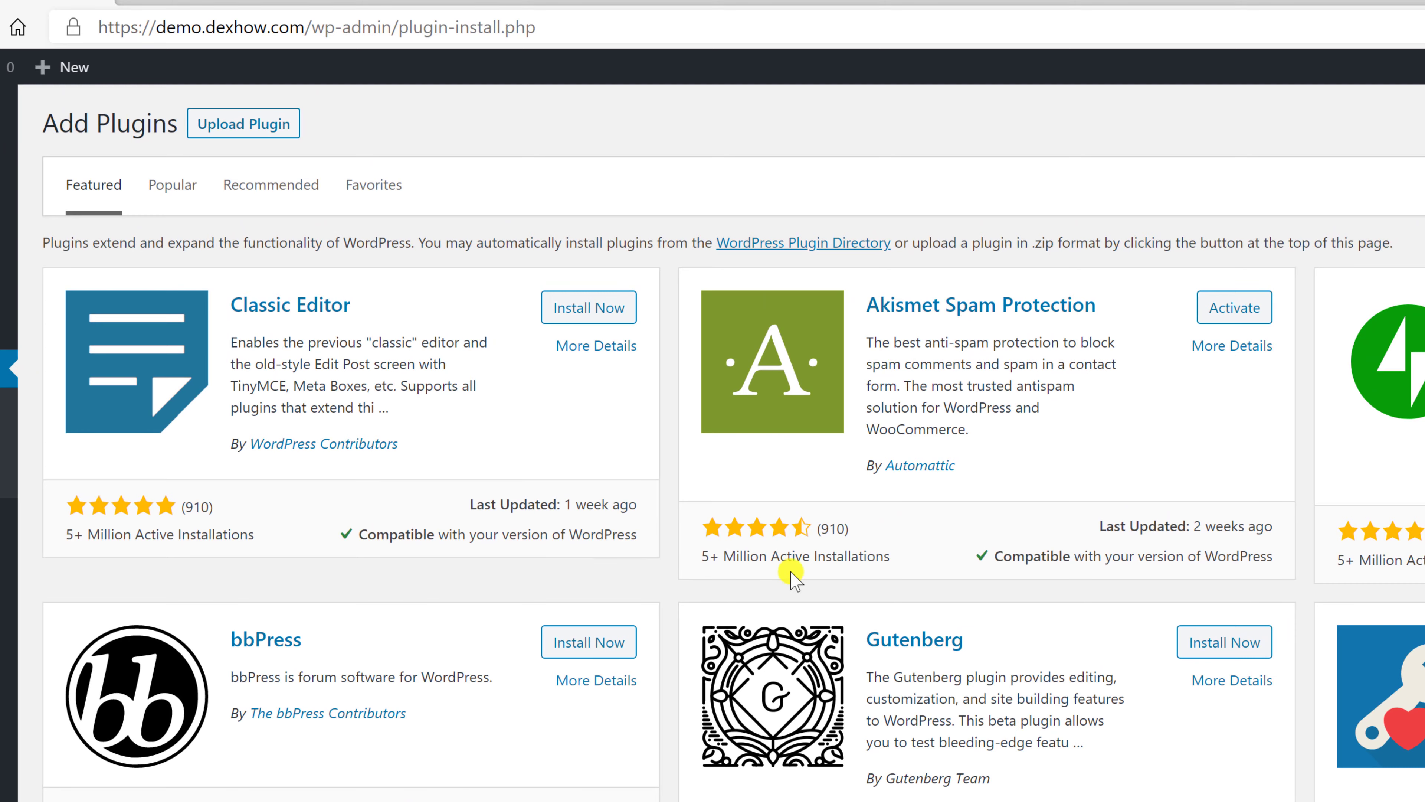
{"action": "scroll", "coordinate": [793, 579], "scroll_direction": "down", "scroll_amount": 3}
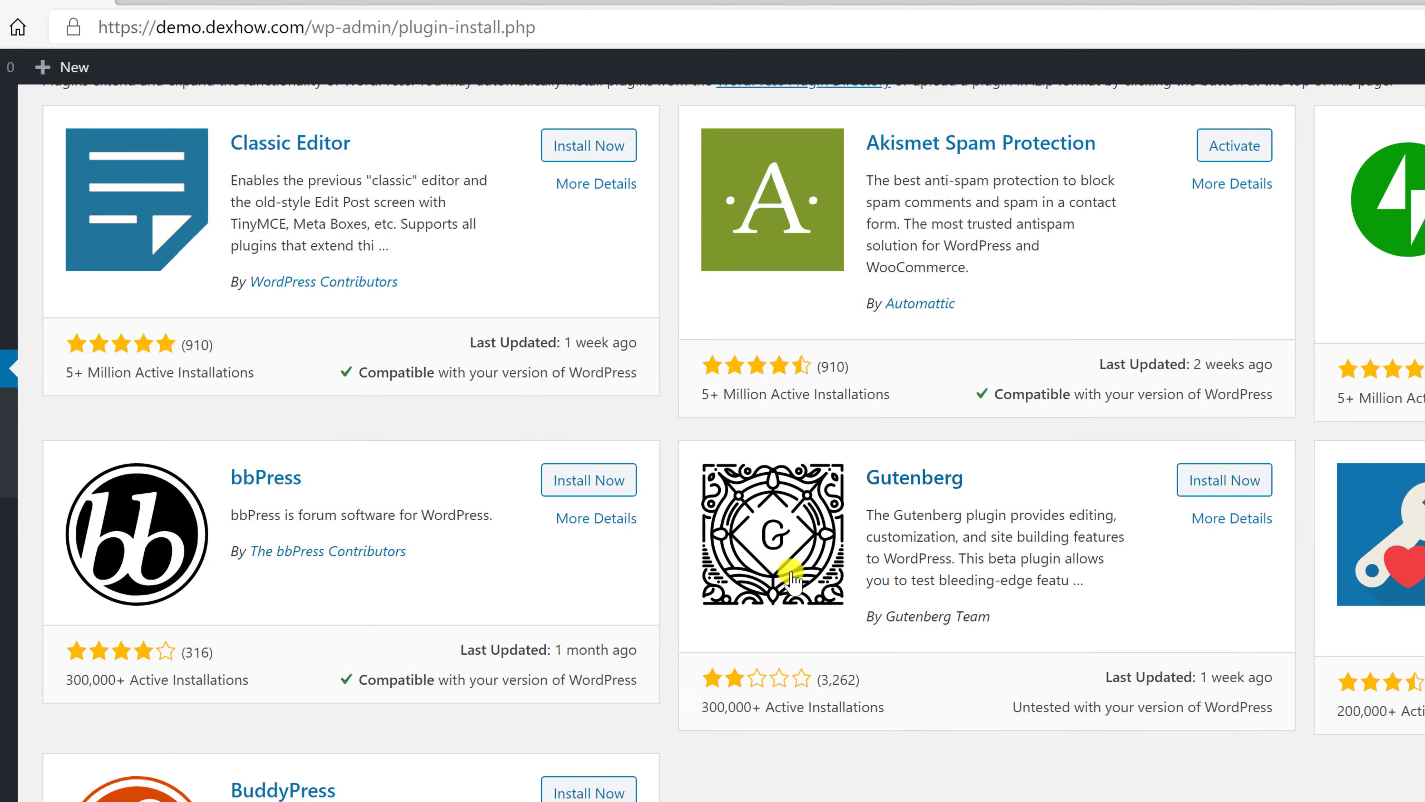
{"action": "scroll", "coordinate": [794, 581], "scroll_direction": "up", "scroll_amount": 3}
{"action": "left_click", "coordinate": [159, 194]}
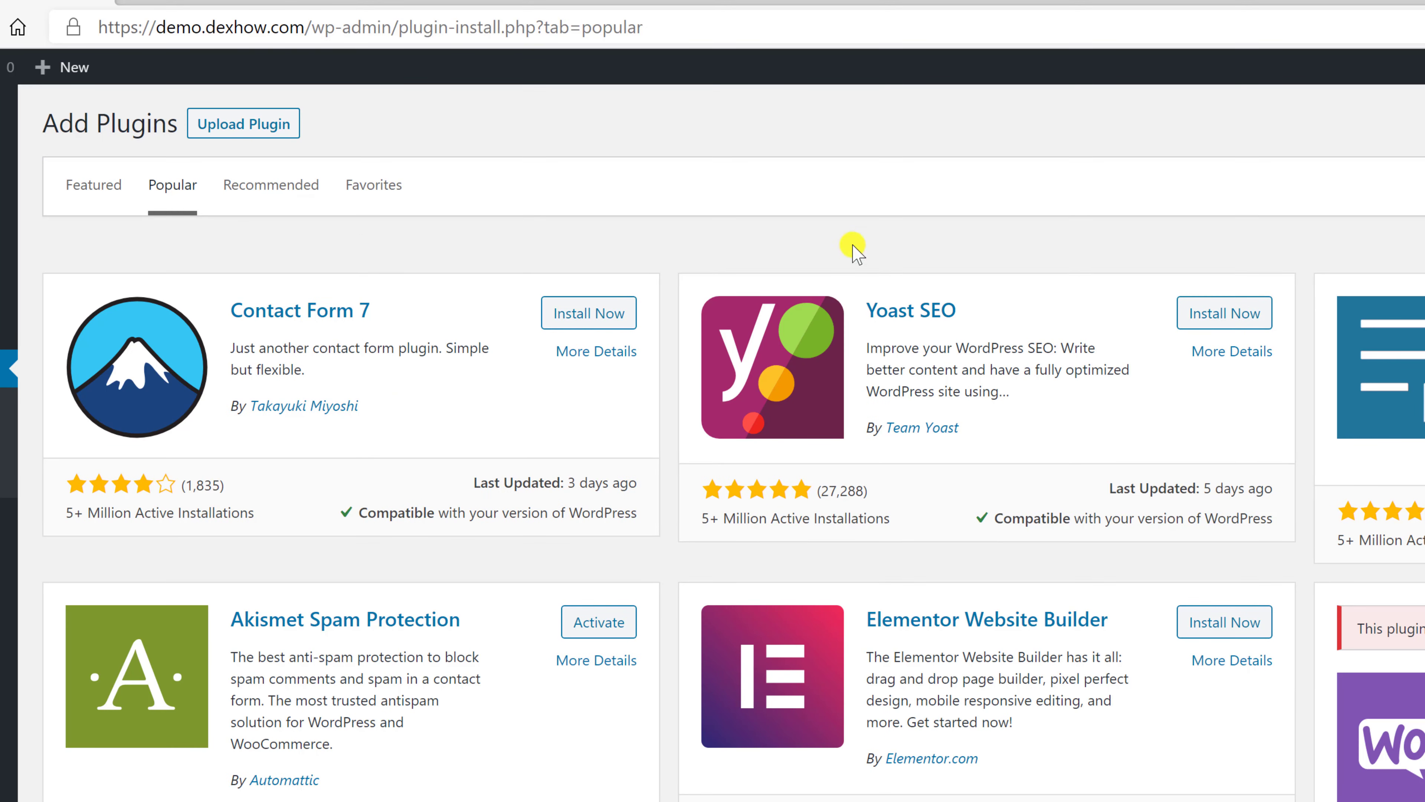
{"action": "left_click", "coordinate": [271, 185]}
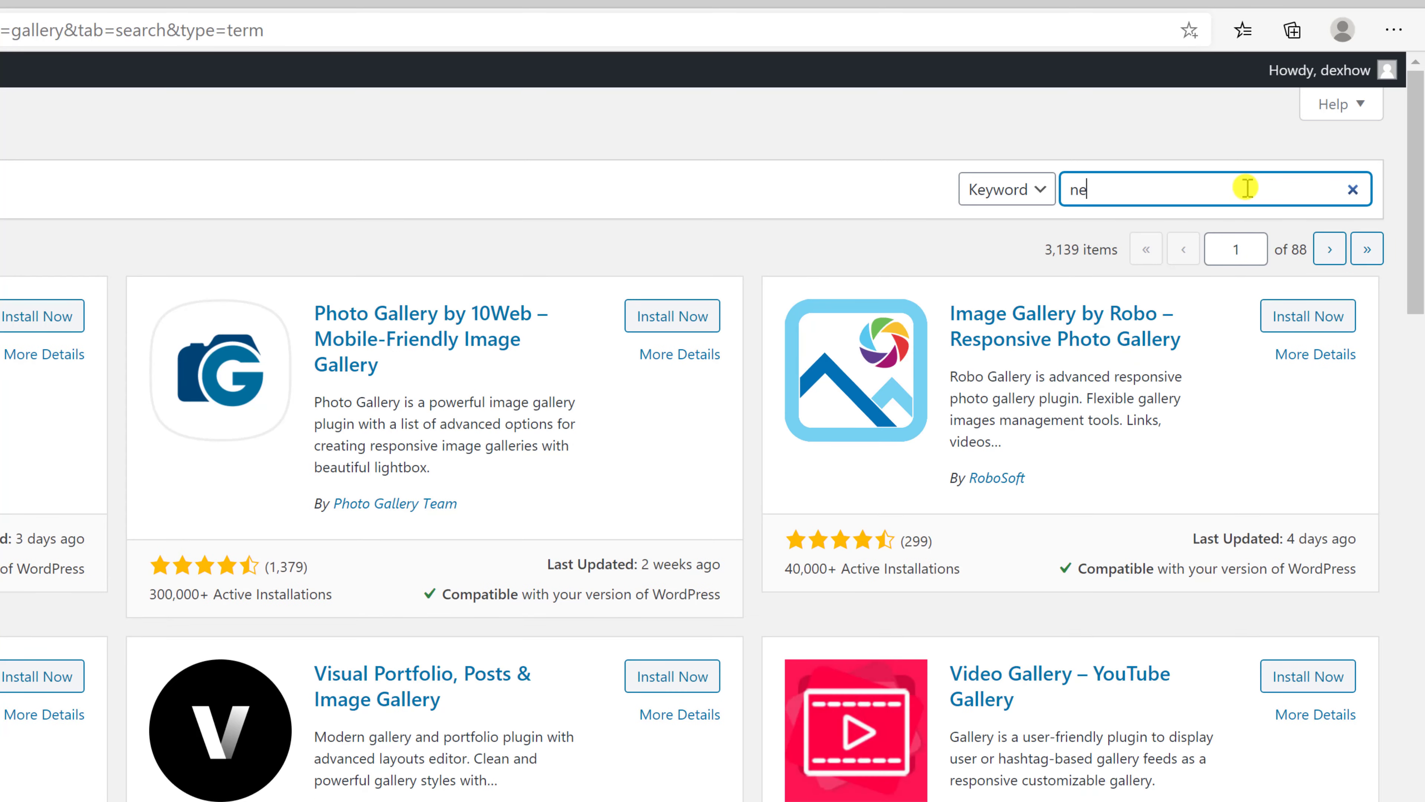
Search the plugin directory for the keyword nextgen.
{"action": "type", "text": "c"}
{"action": "key", "text": "BackSpace"}
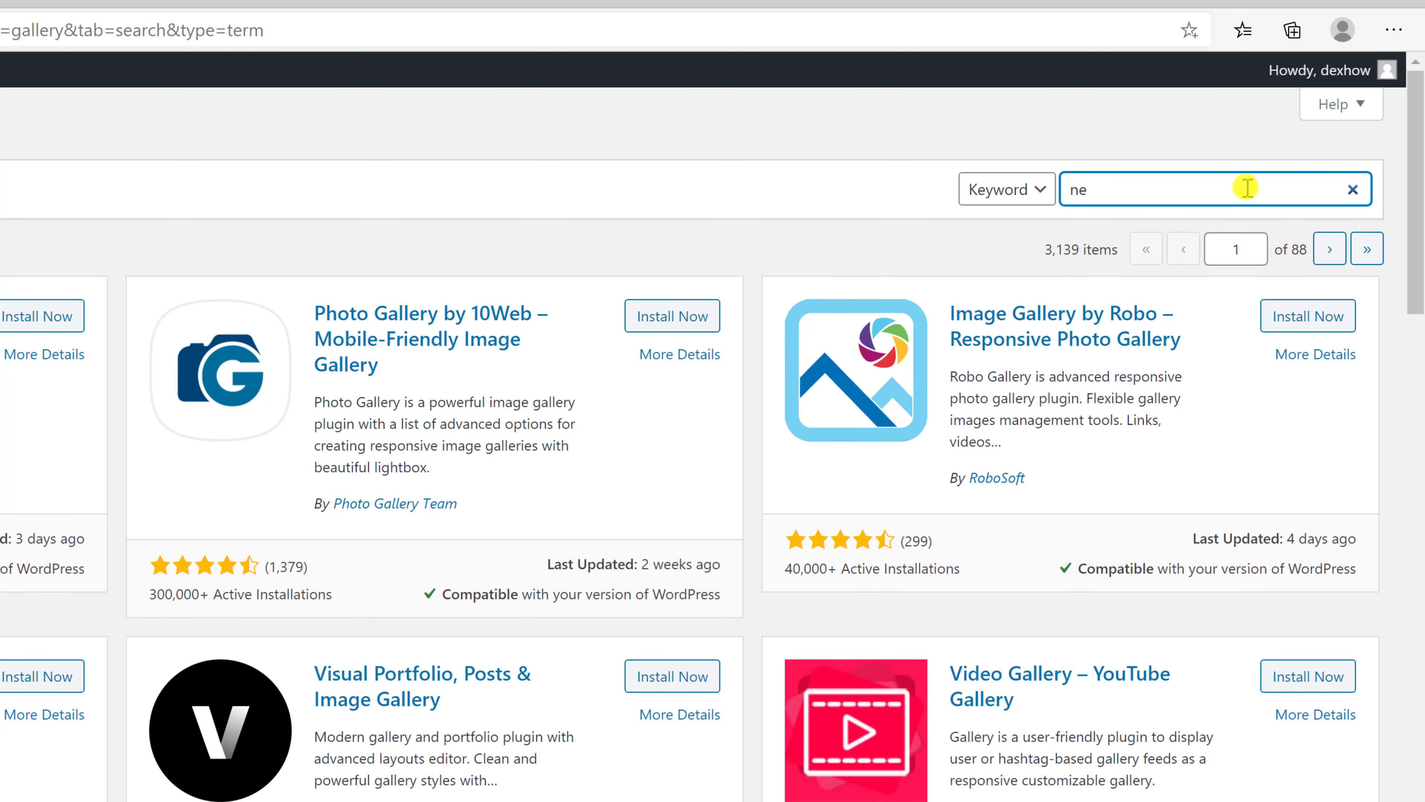
{"action": "type", "text": "c"}
{"action": "key", "text": "BackSpace"}
{"action": "type", "text": "xr"}
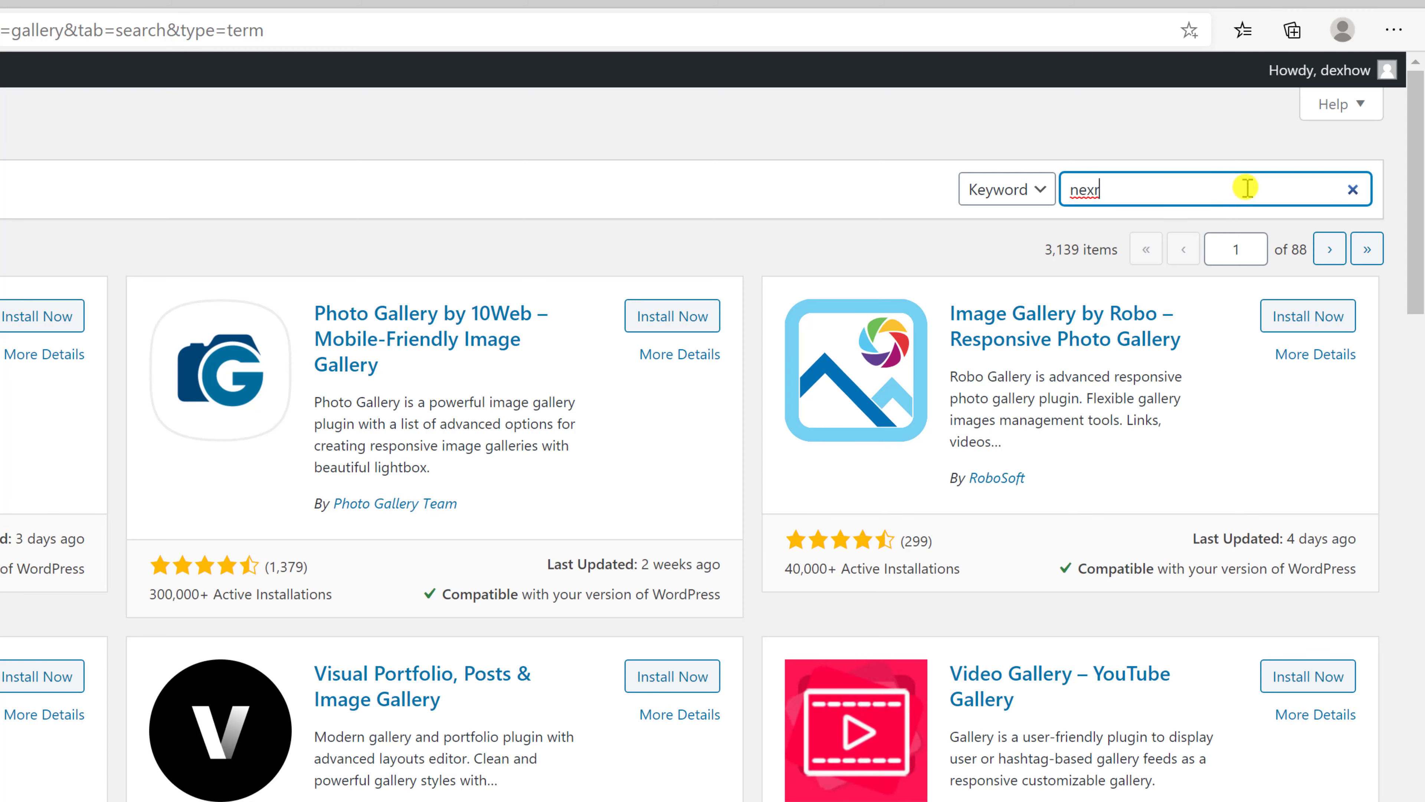
{"action": "key", "text": "BackSpace"}
{"action": "type", "text": "tgen"}
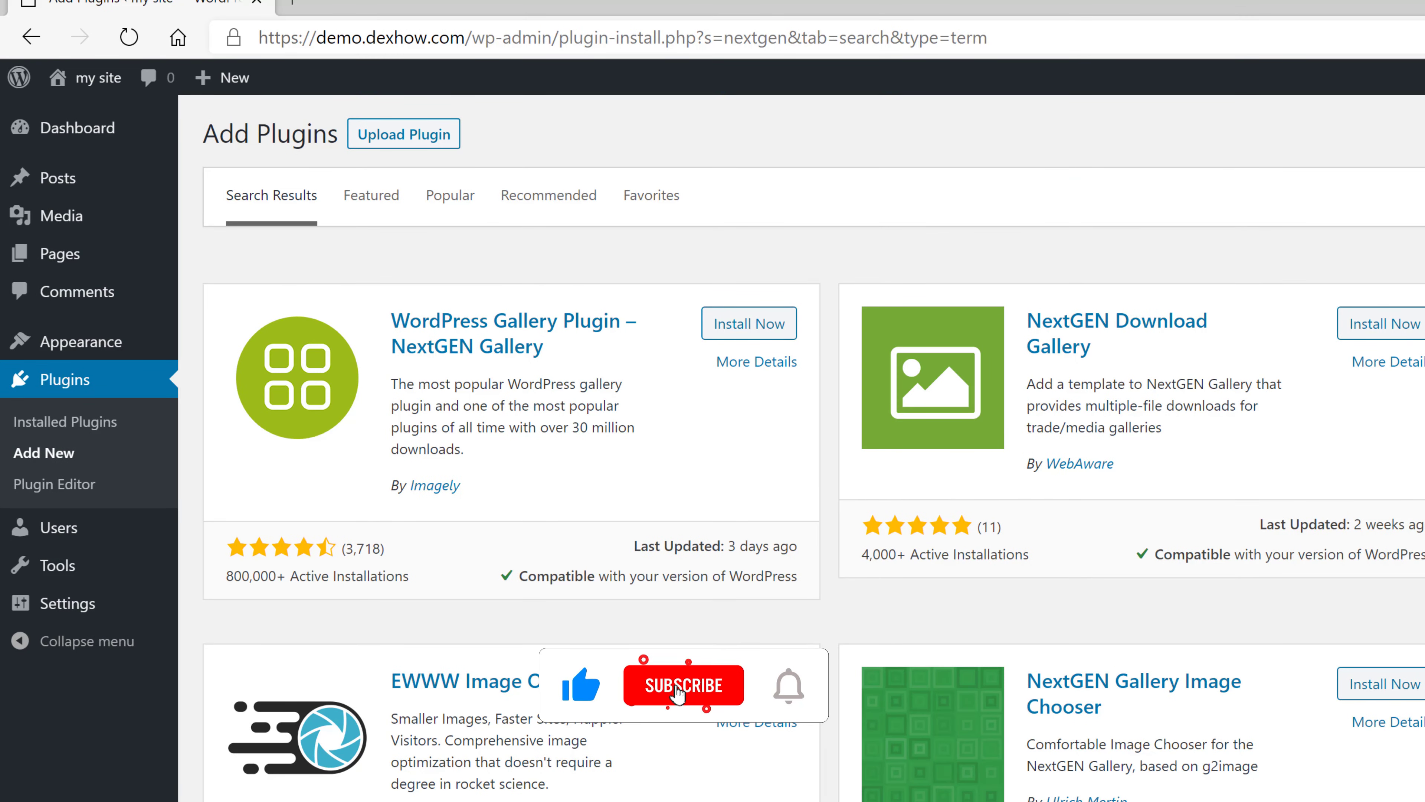
Install and activate WordPress Gallery Plugin – NextGEN Gallery, then look over its welcome page.
{"action": "left_click", "coordinate": [759, 329]}
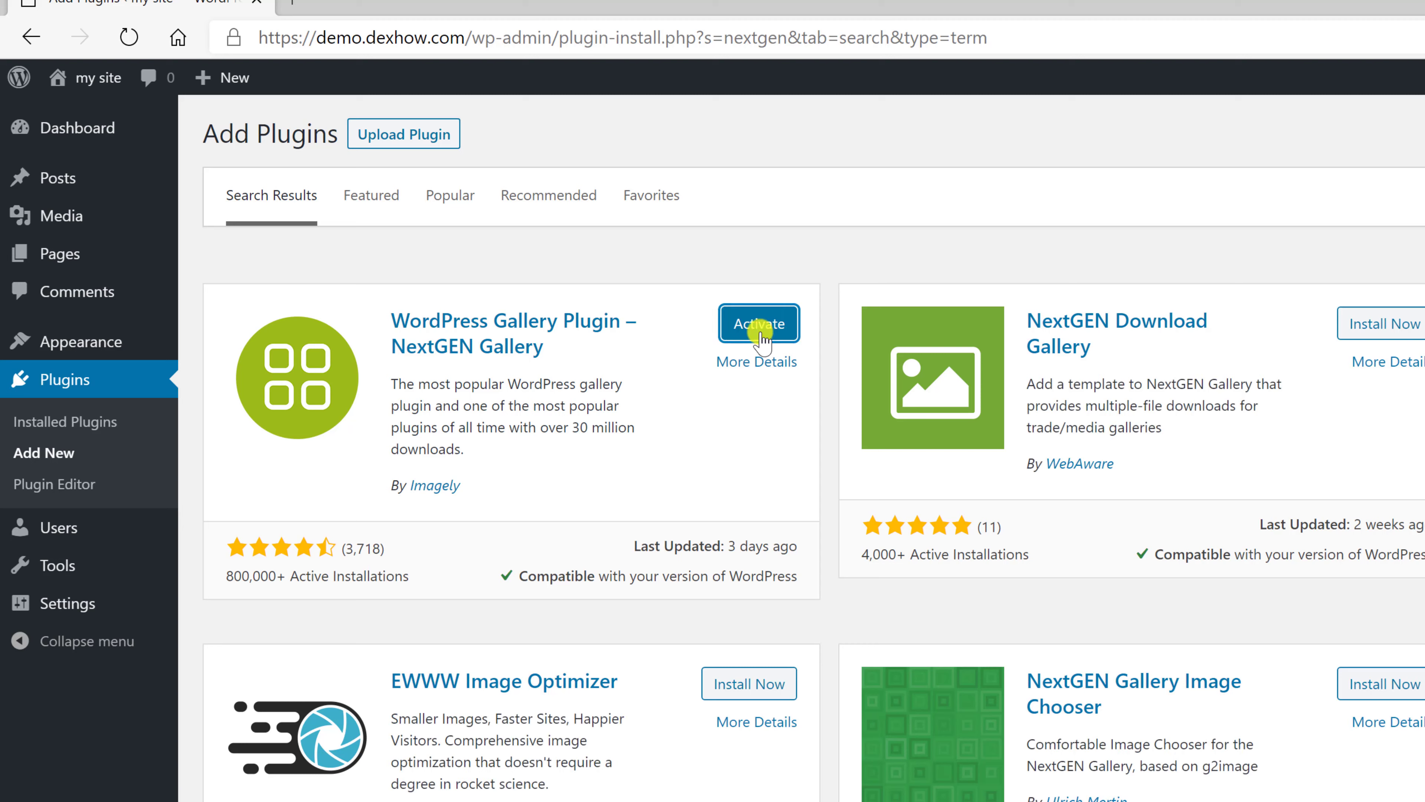
{"action": "left_click", "coordinate": [760, 324]}
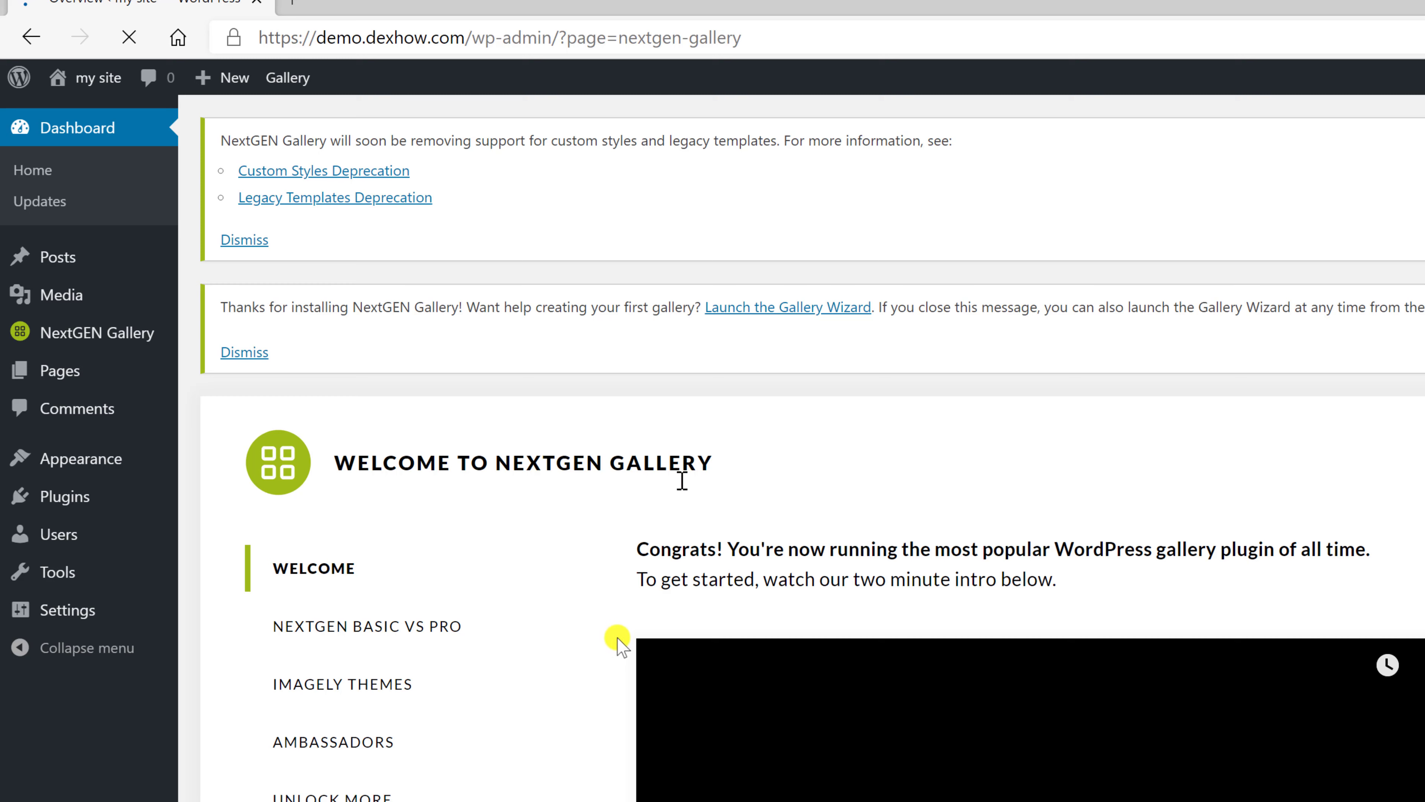
{"action": "scroll", "coordinate": [612, 651], "scroll_direction": "down", "scroll_amount": 3}
{"action": "scroll", "coordinate": [612, 651], "scroll_direction": "up", "scroll_amount": 3}
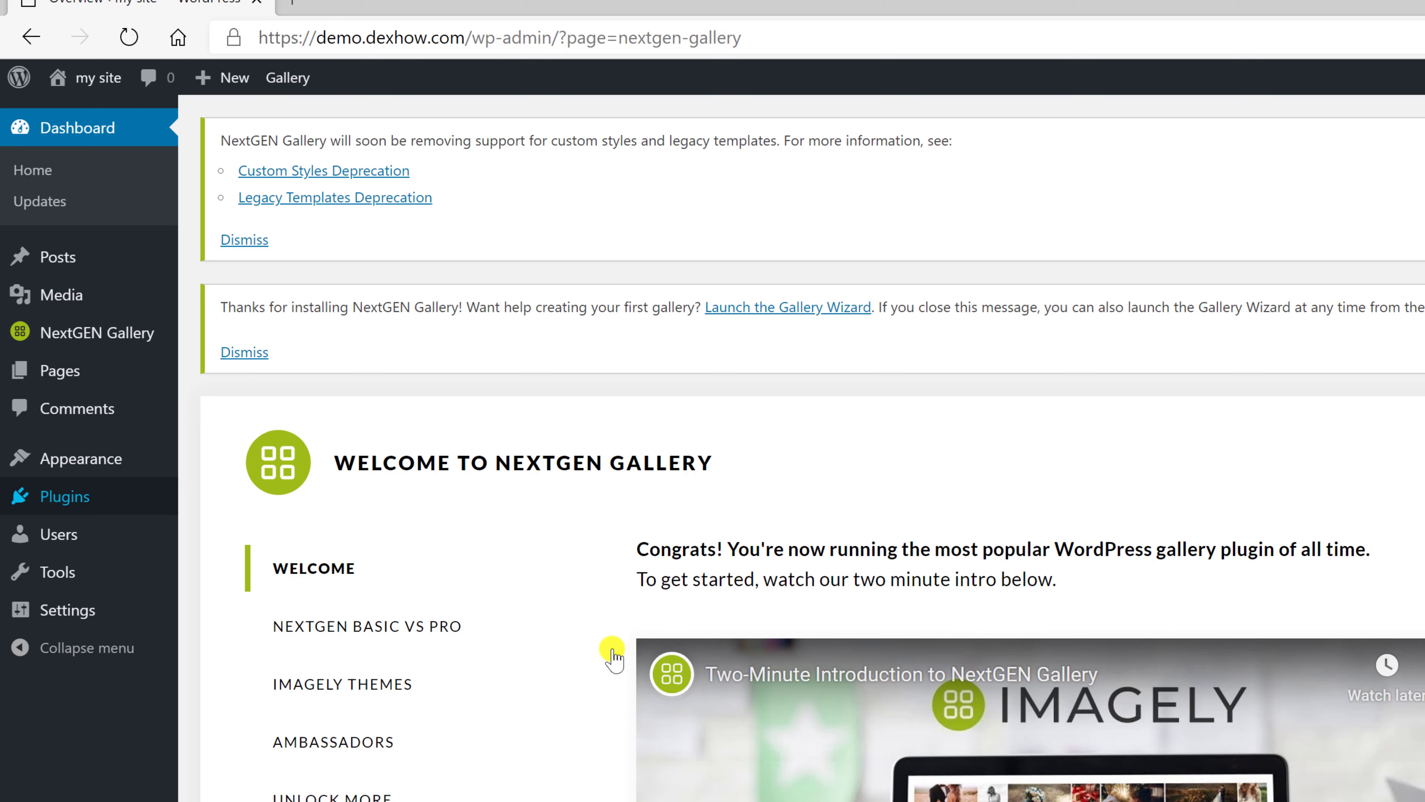
Return to adding plugins and choose ab-testing-for-wp.1.18.2 from the Downloads folder as the plugin file to upload.
{"action": "mouse_move", "coordinate": [84, 496]}
{"action": "left_click", "coordinate": [253, 536]}
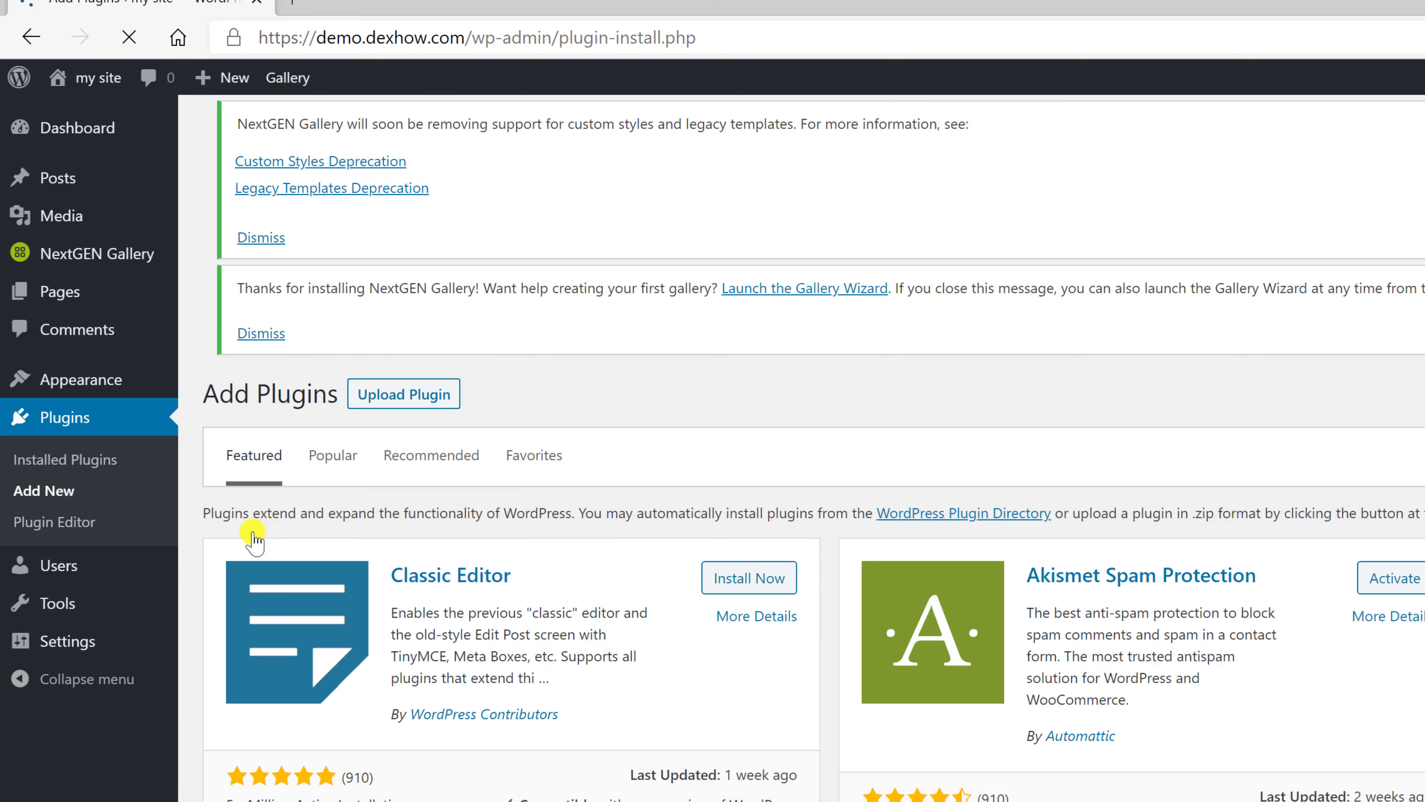
{"action": "left_click", "coordinate": [433, 400]}
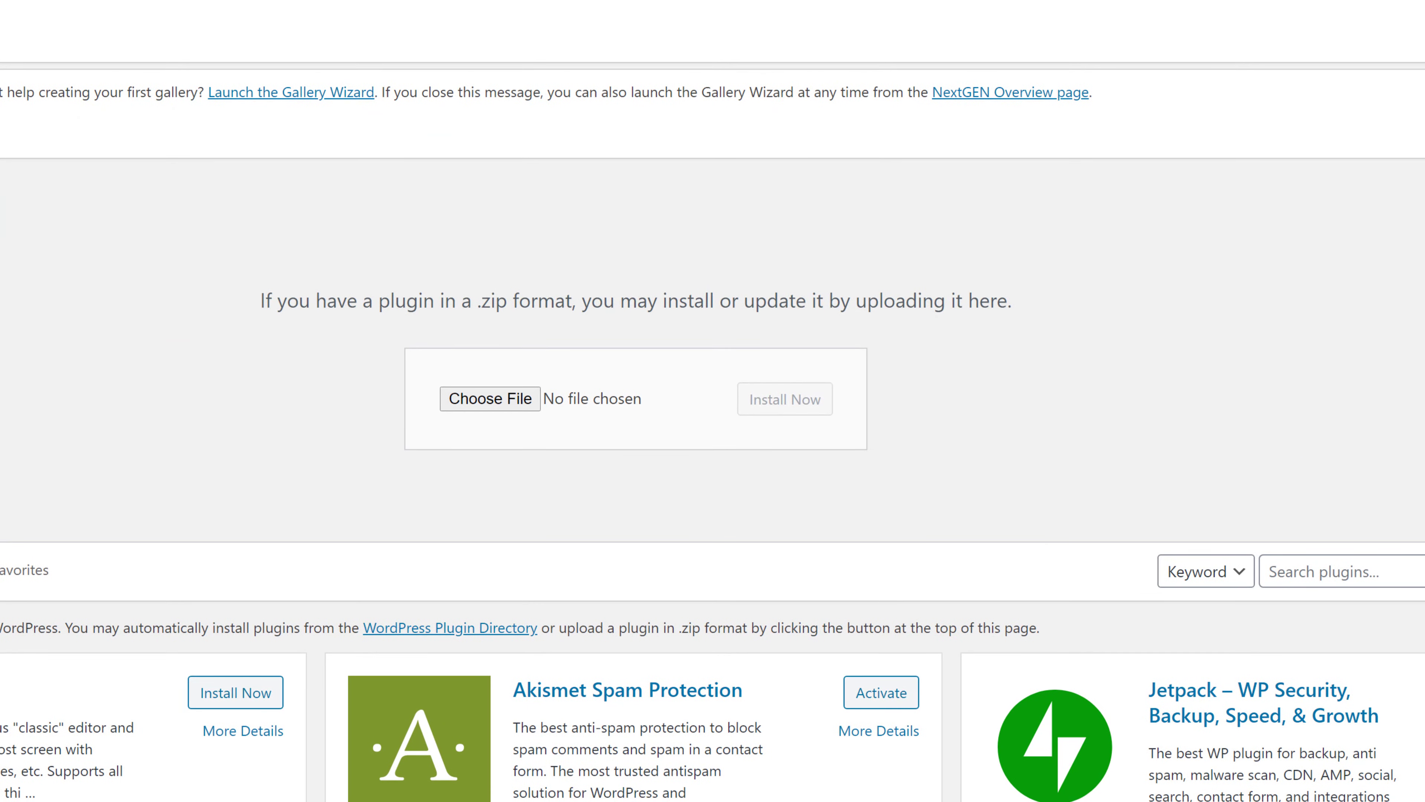
{"action": "left_click", "coordinate": [490, 402]}
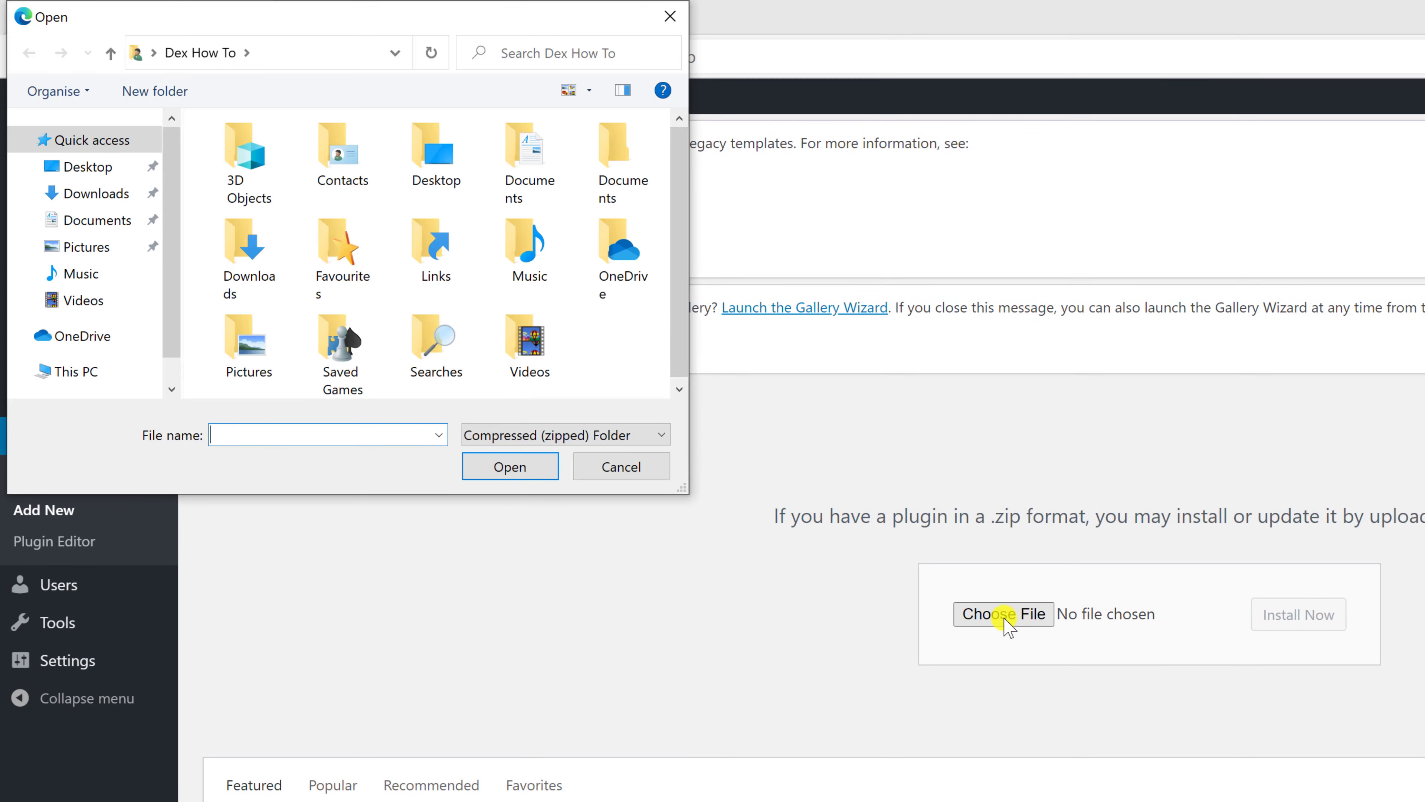
{"action": "left_click", "coordinate": [95, 193]}
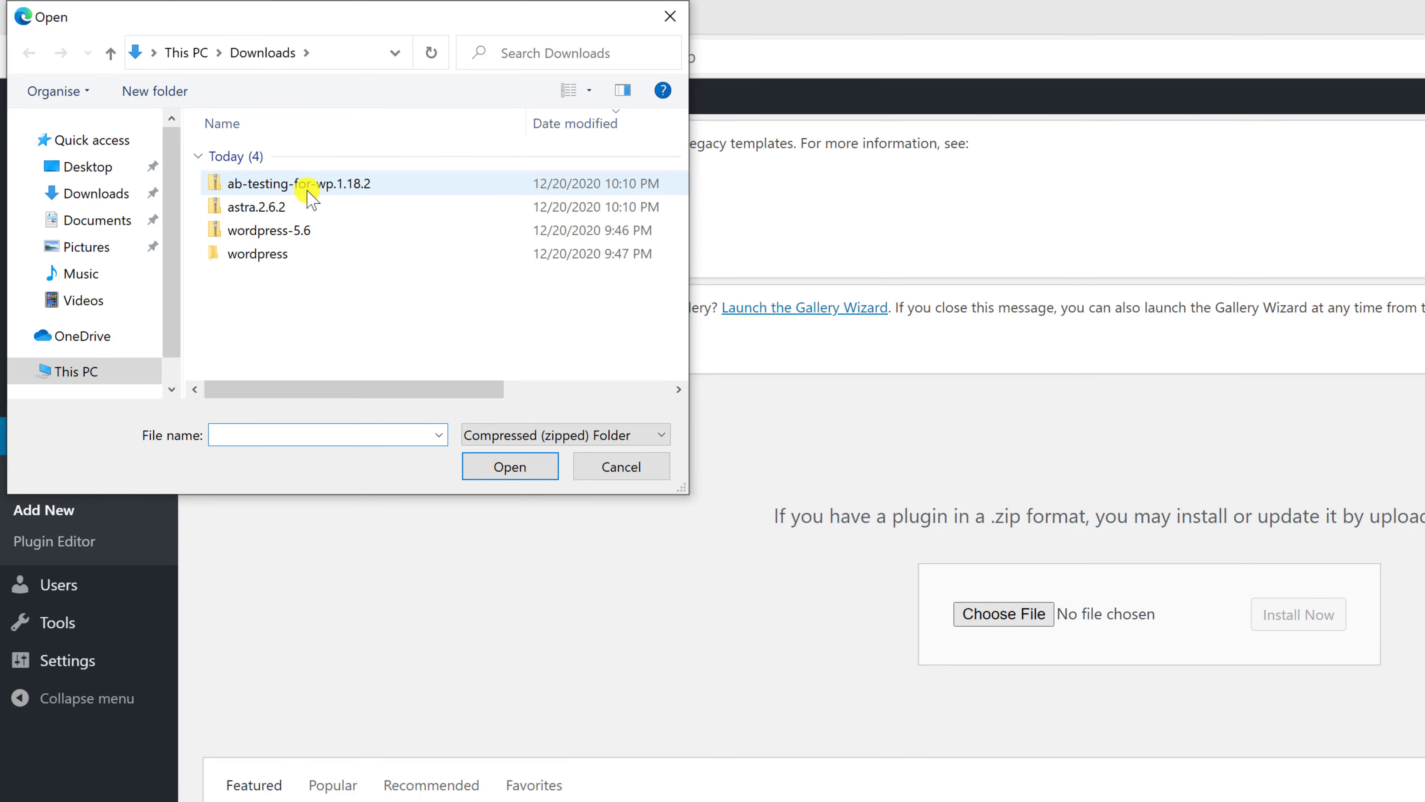
{"action": "double_click", "coordinate": [309, 194]}
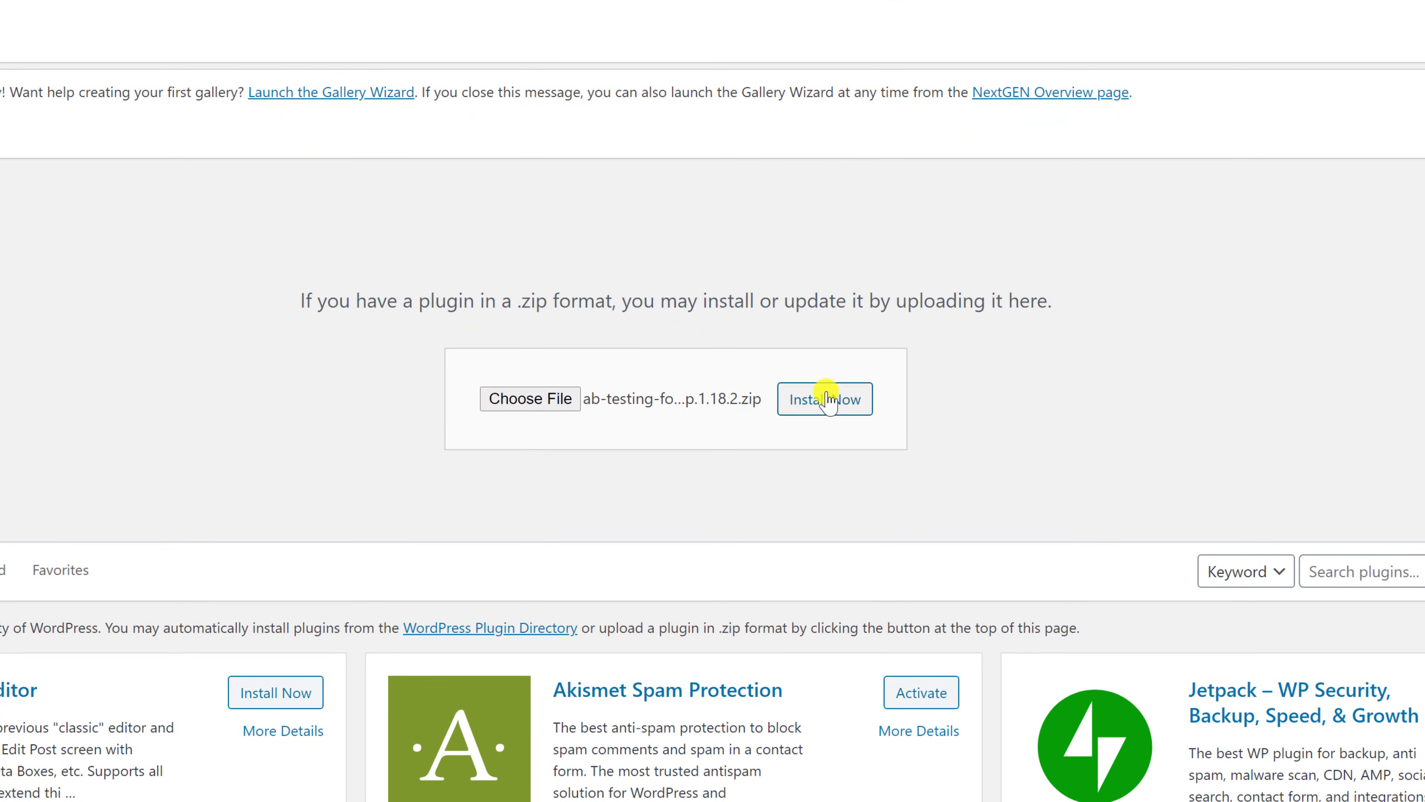
Install the uploaded ab-testing-for-wp.1.18.2.zip plugin and activate it.
{"action": "left_click", "coordinate": [895, 430]}
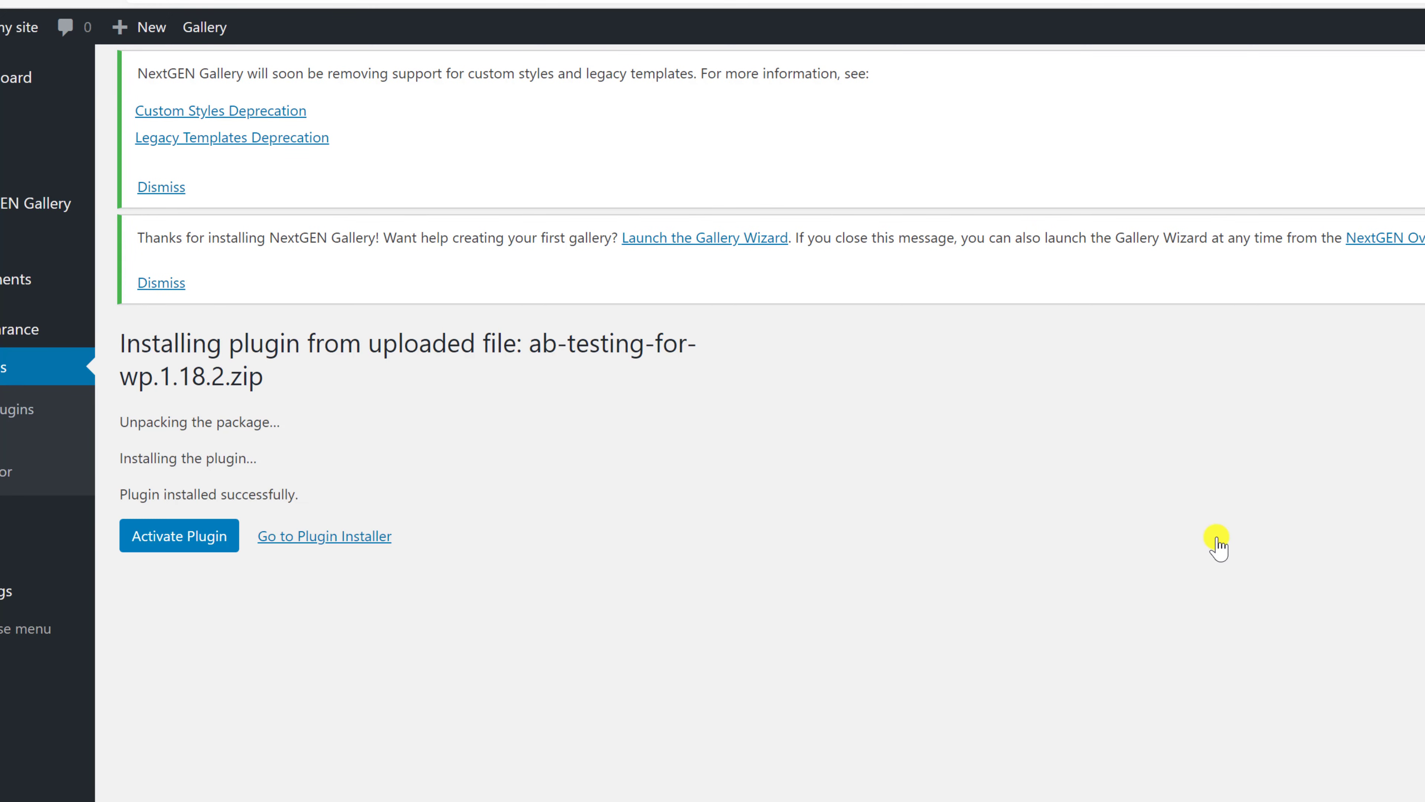
{"action": "left_click", "coordinate": [155, 538]}
{"action": "left_click", "coordinate": [155, 538]}
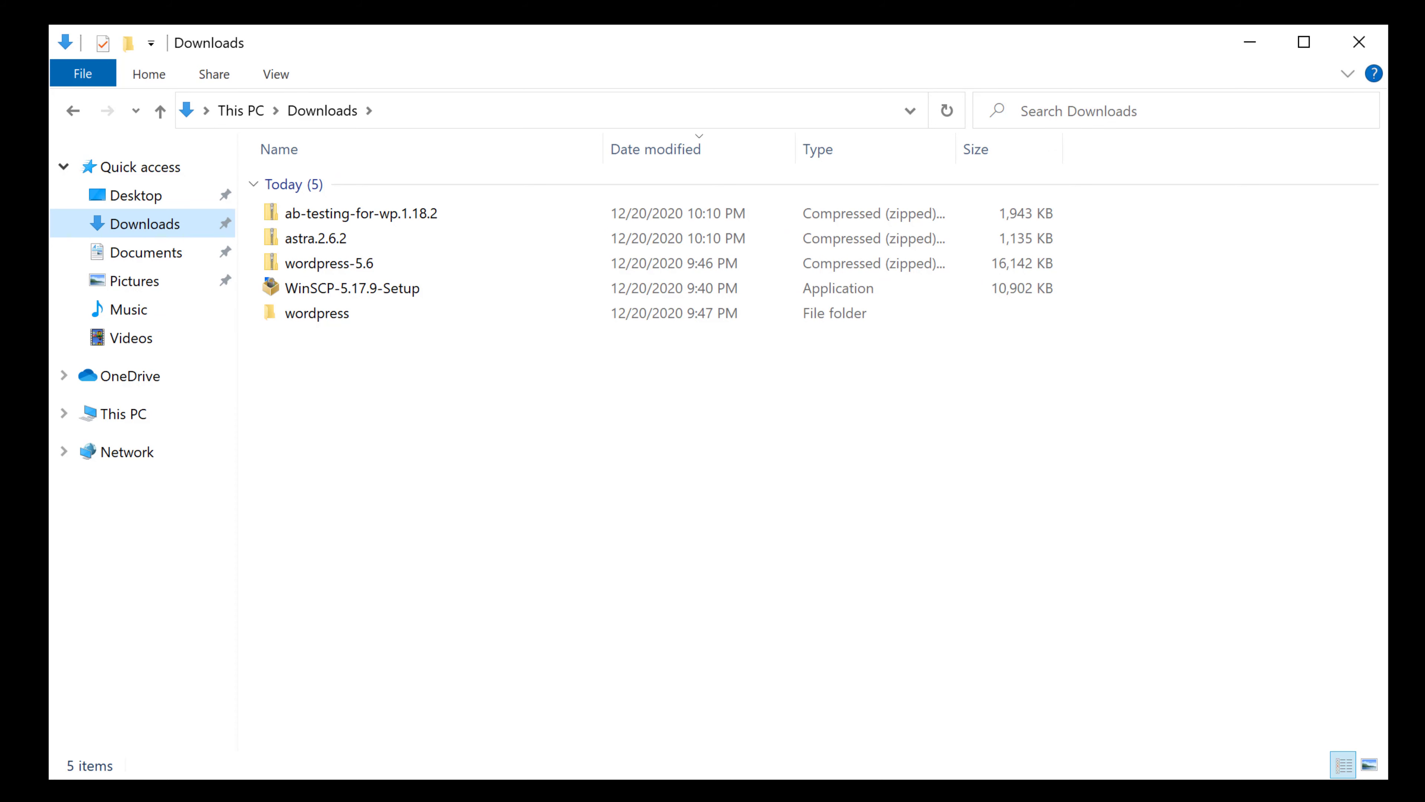
Extract the ab-testing-for-wp.1.18.2 archive in Downloads to the suggested folder of the same name.
{"action": "right_click", "coordinate": [357, 223]}
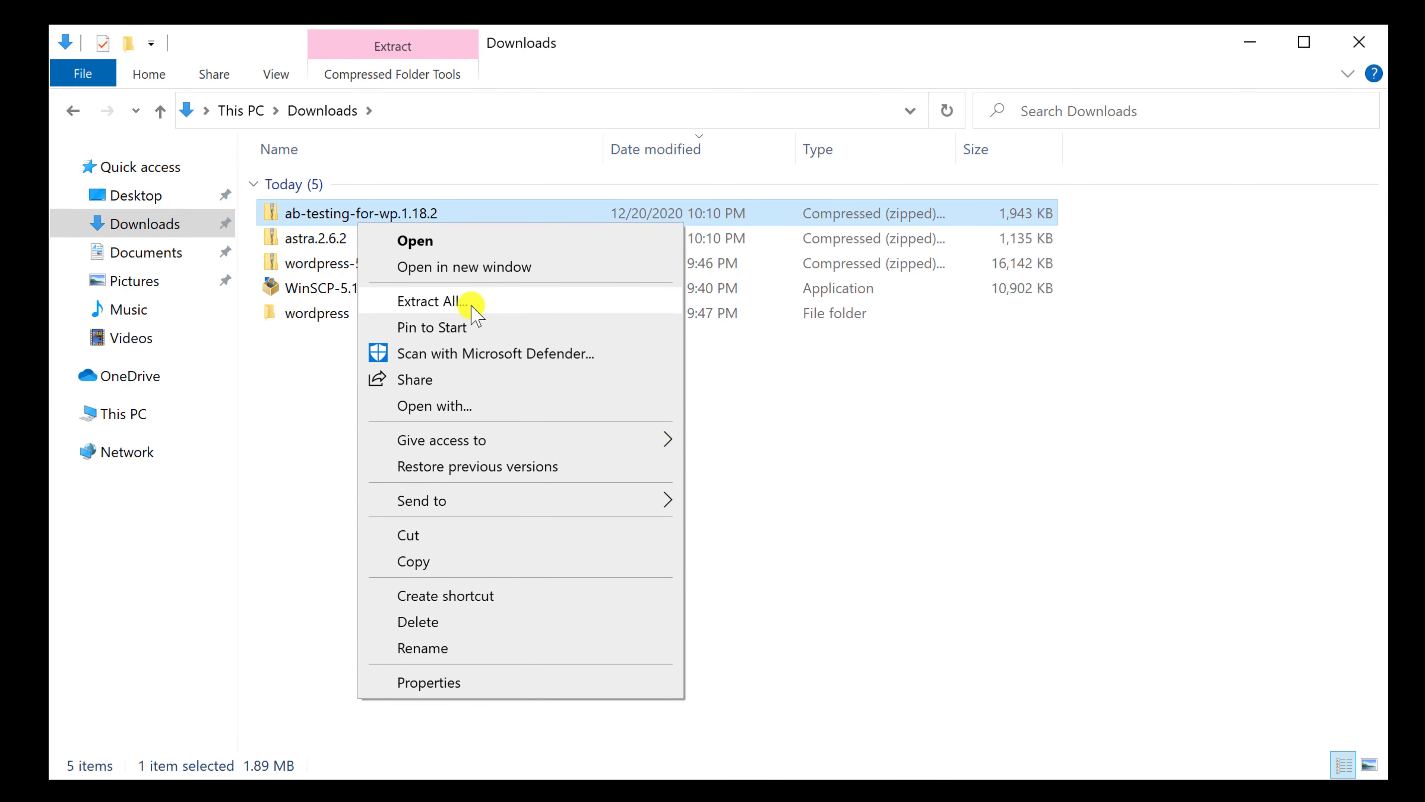
{"action": "left_click", "coordinate": [471, 305]}
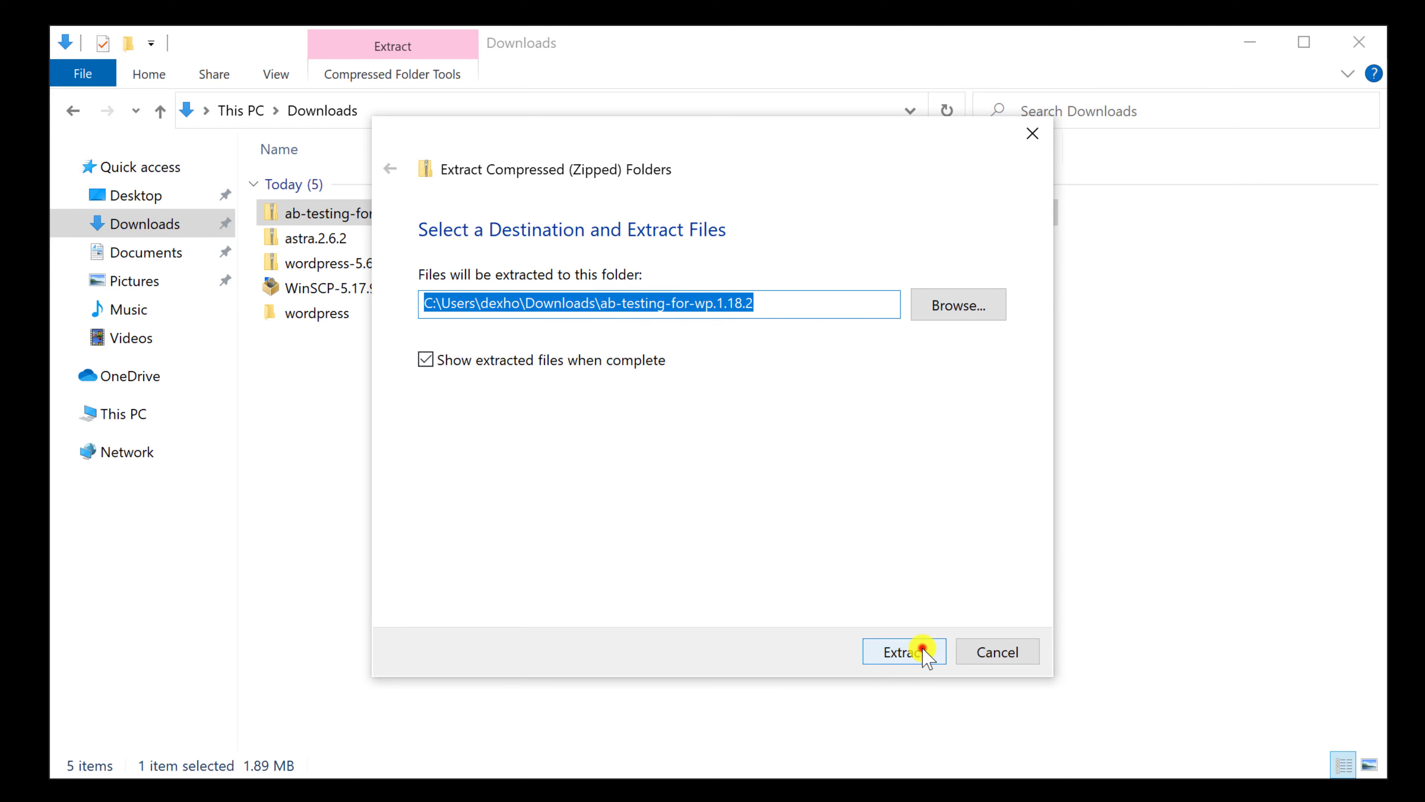
{"action": "left_click", "coordinate": [923, 652]}
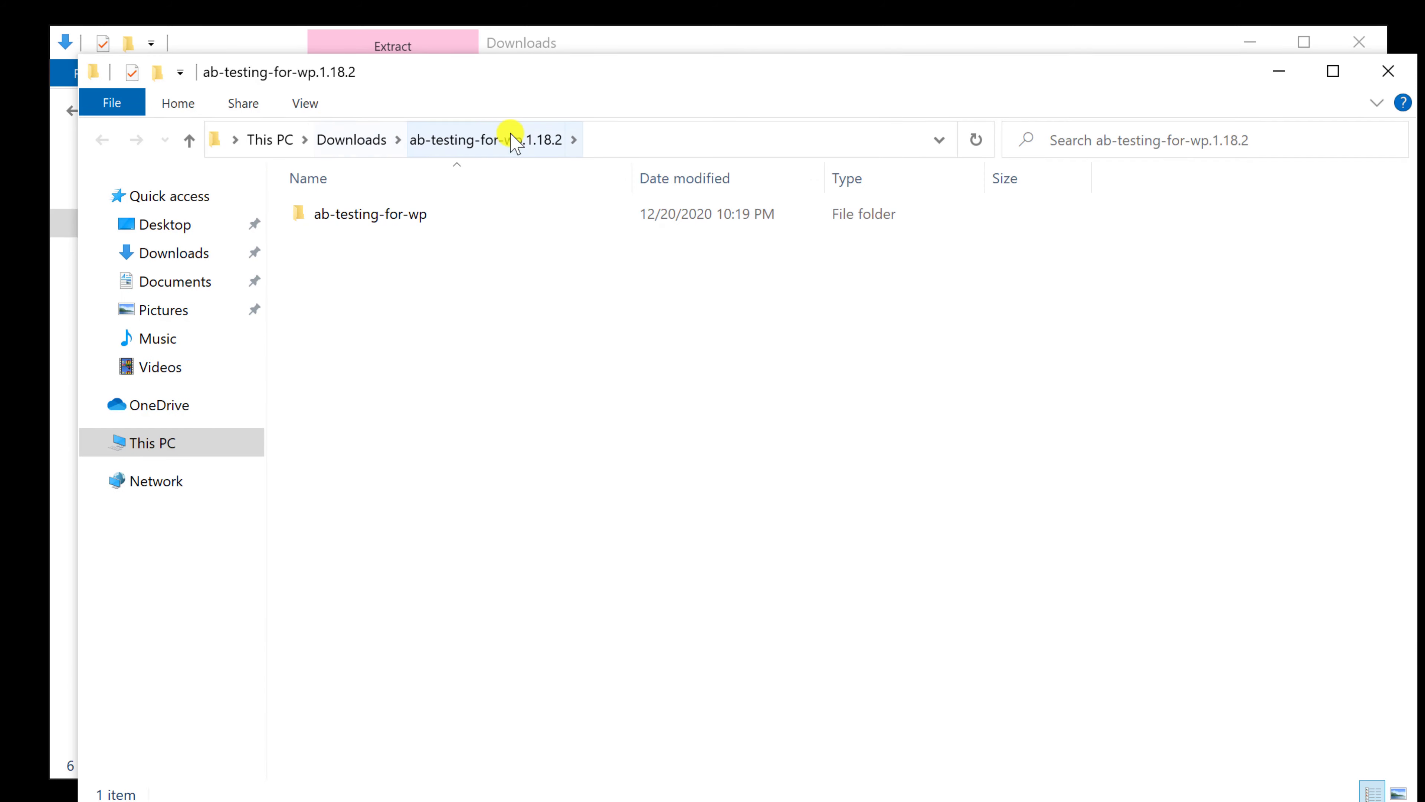
Examine the contents of the extracted ab-testing-for-wp folder and its parent, then close both file windows.
{"action": "double_click", "coordinate": [394, 218]}
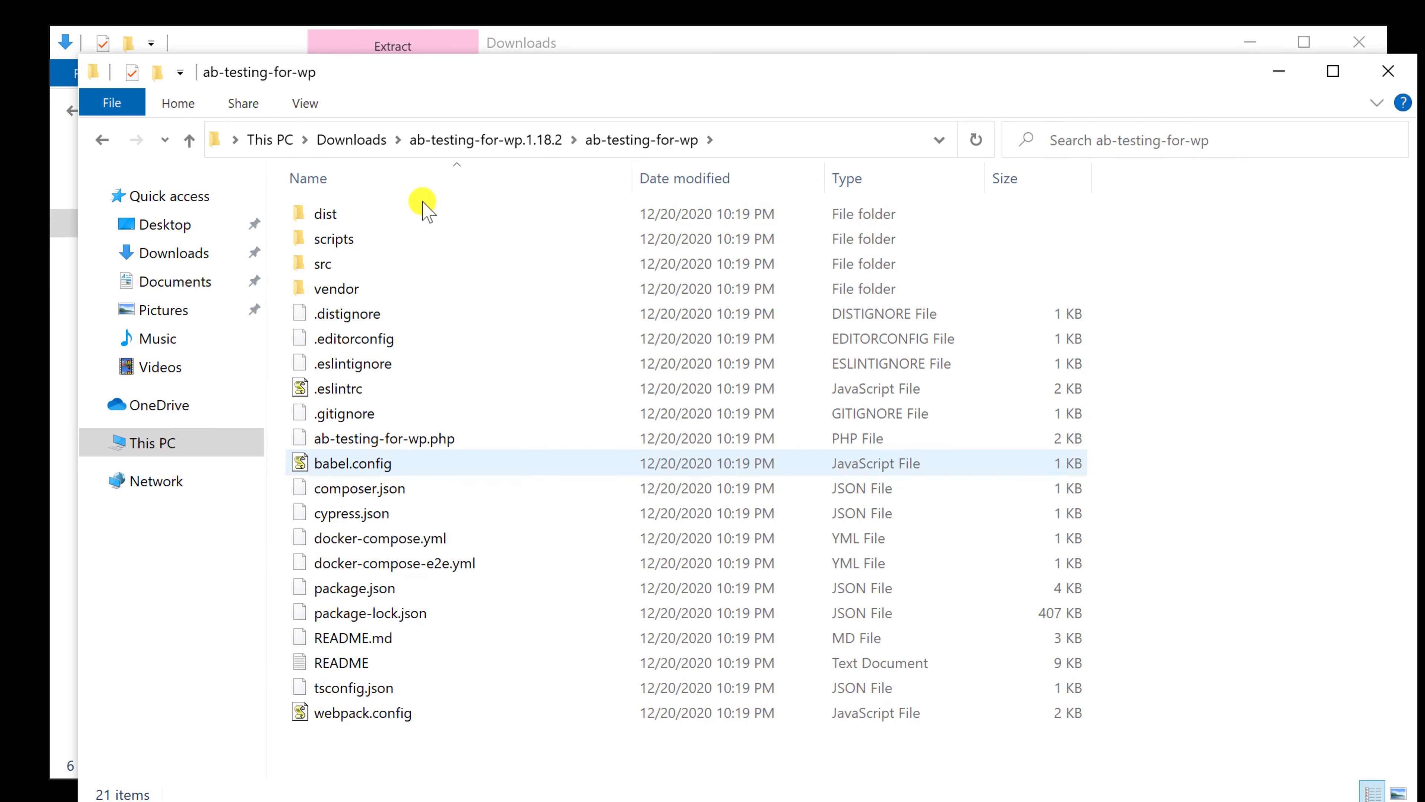
{"action": "left_click", "coordinate": [521, 142]}
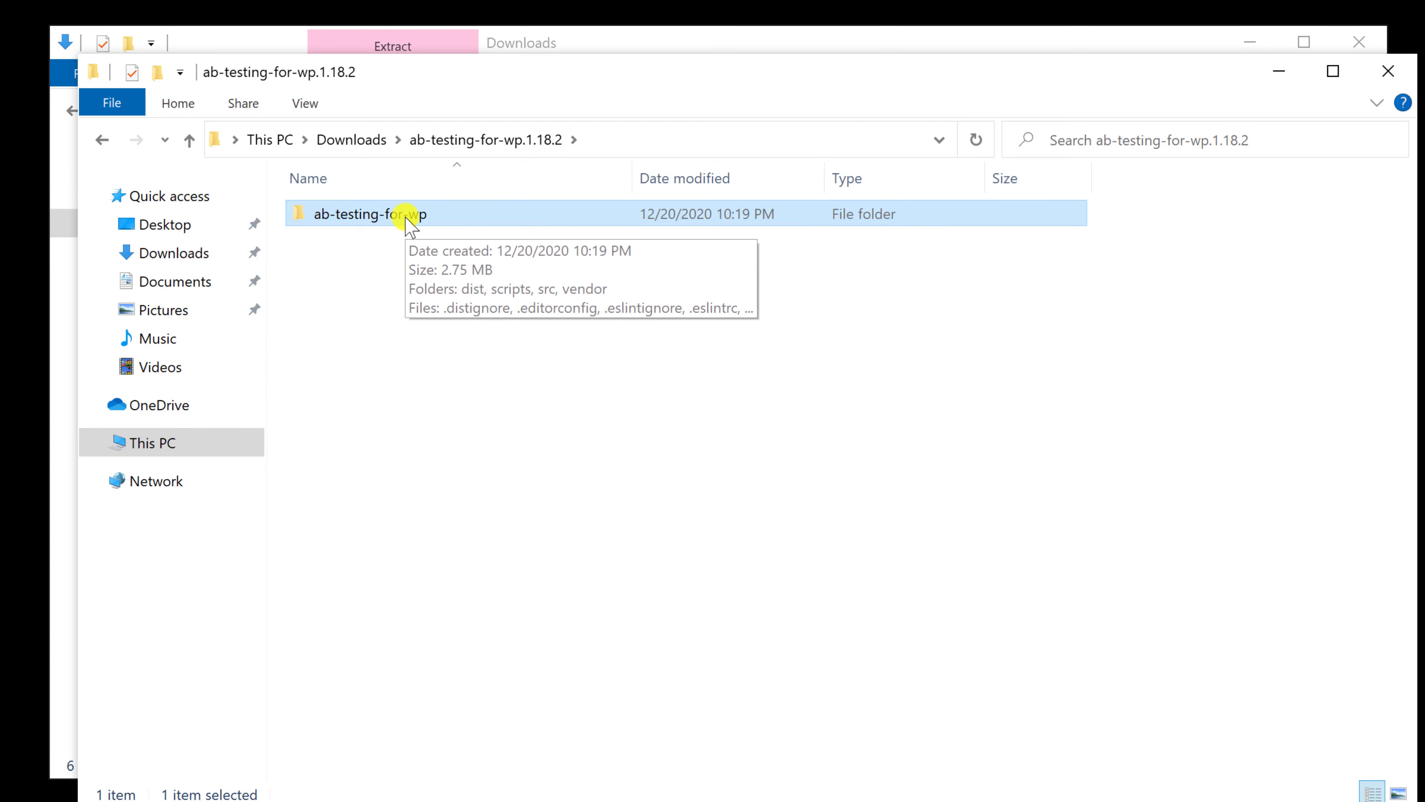
{"action": "double_click", "coordinate": [408, 220]}
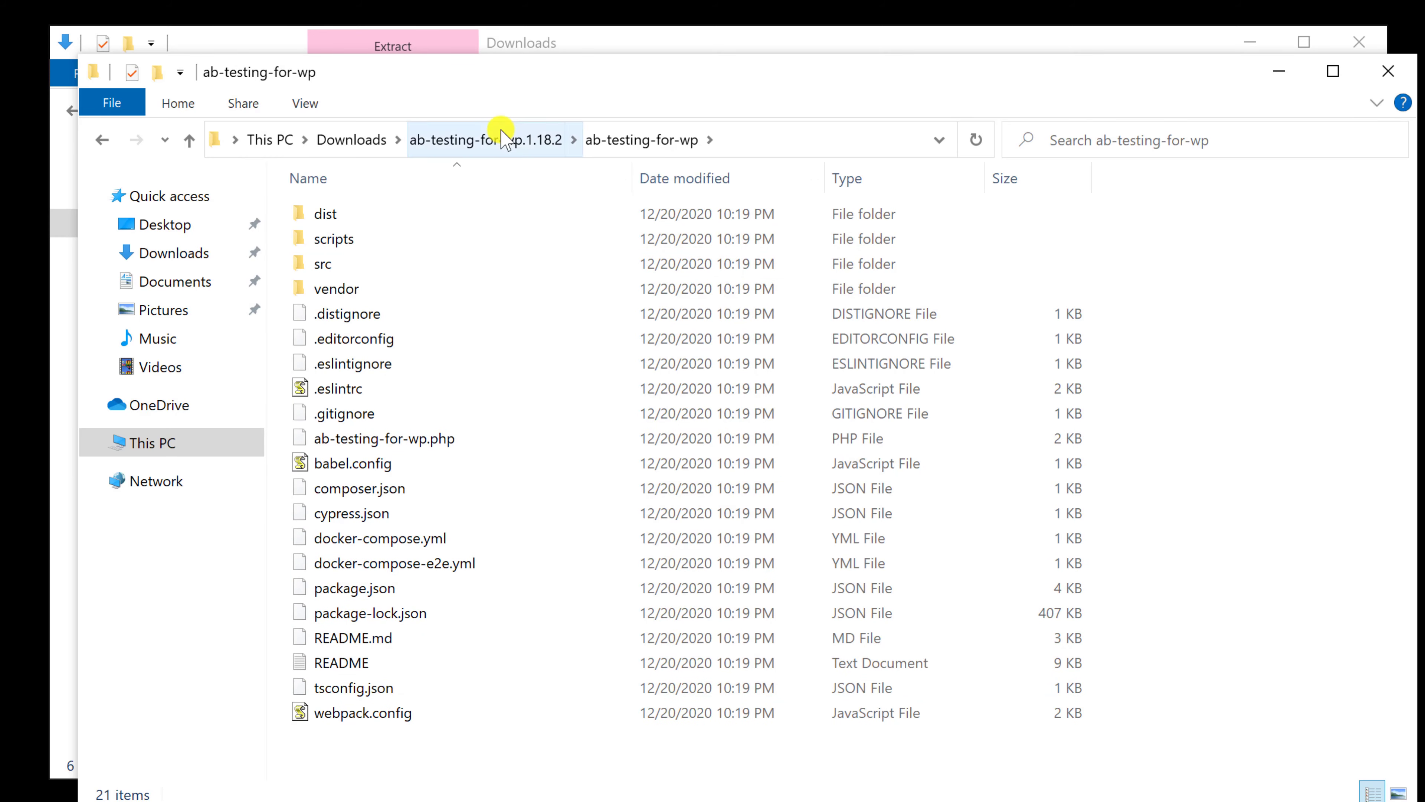
{"action": "left_click", "coordinate": [1379, 71]}
{"action": "left_click", "coordinate": [1360, 42]}
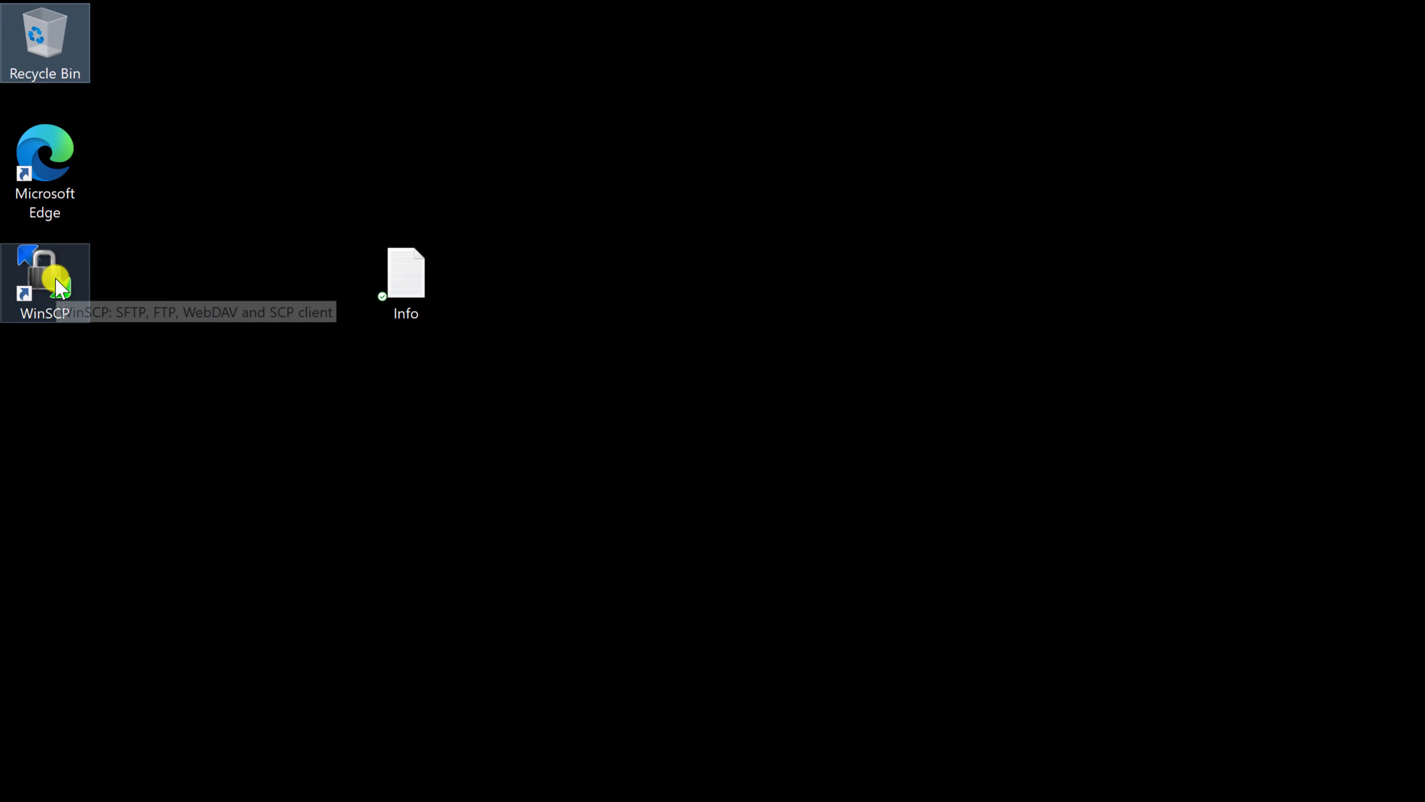
Launch WinSCP and log in to the saved FTP session under My site.
{"action": "left_click", "coordinate": [56, 279]}
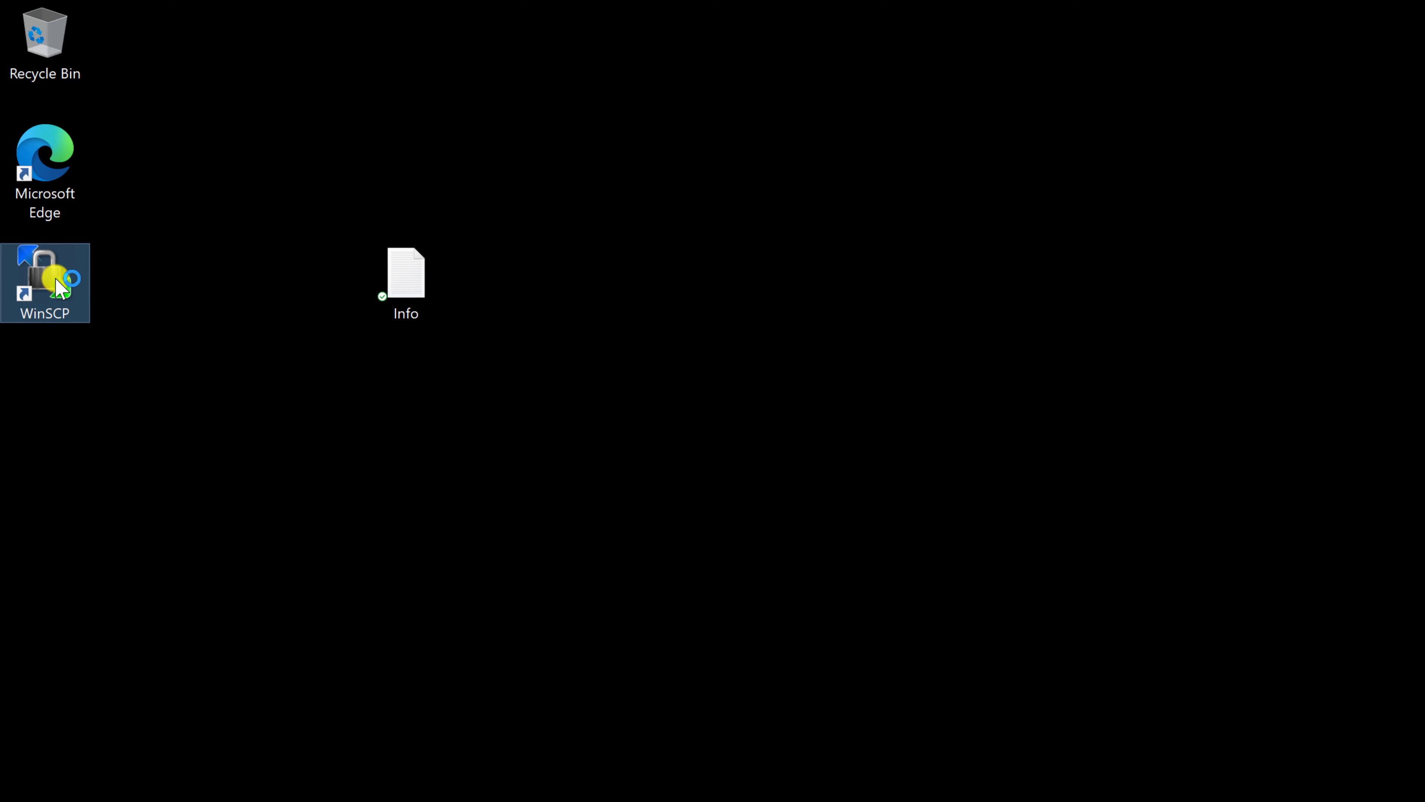
{"action": "double_click", "coordinate": [61, 286]}
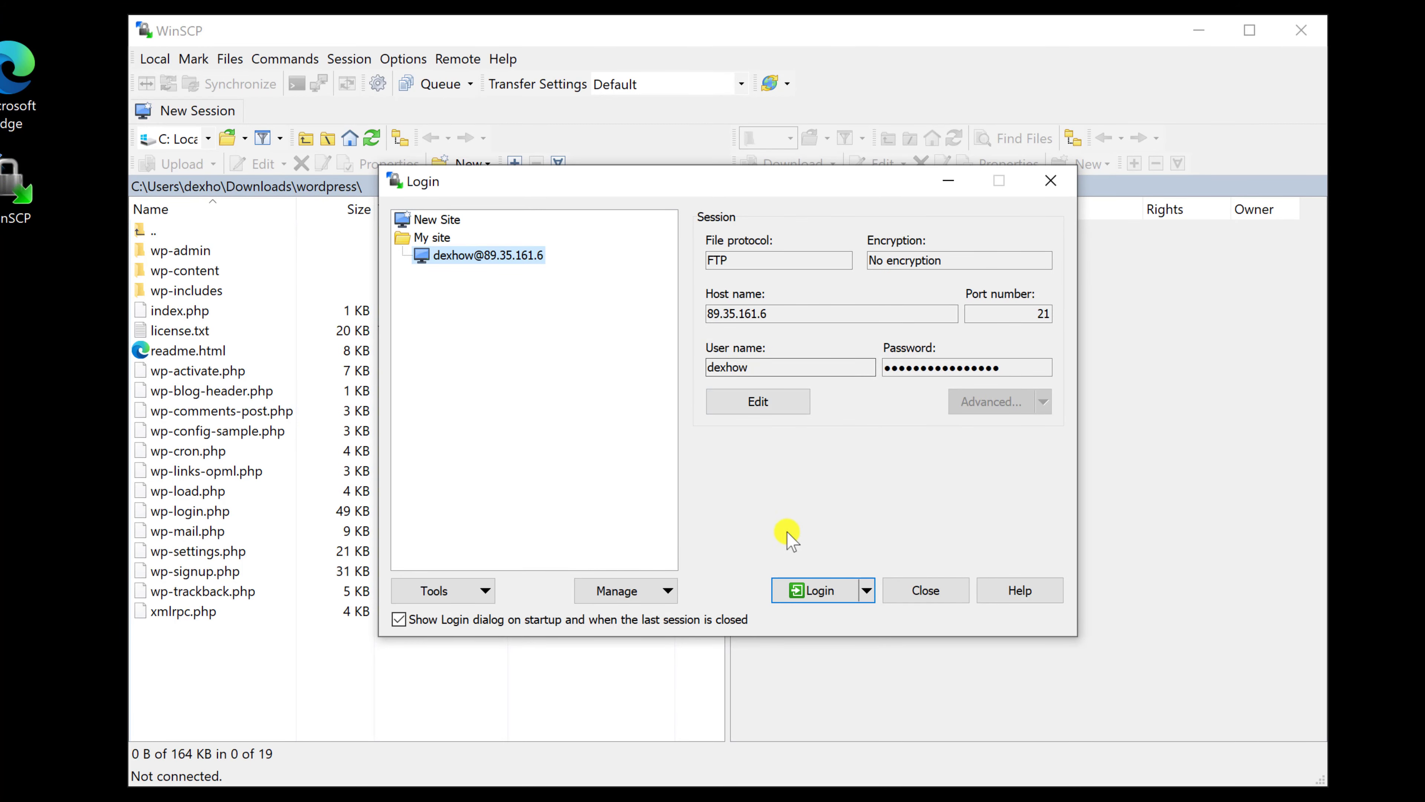
{"action": "left_click", "coordinate": [830, 587]}
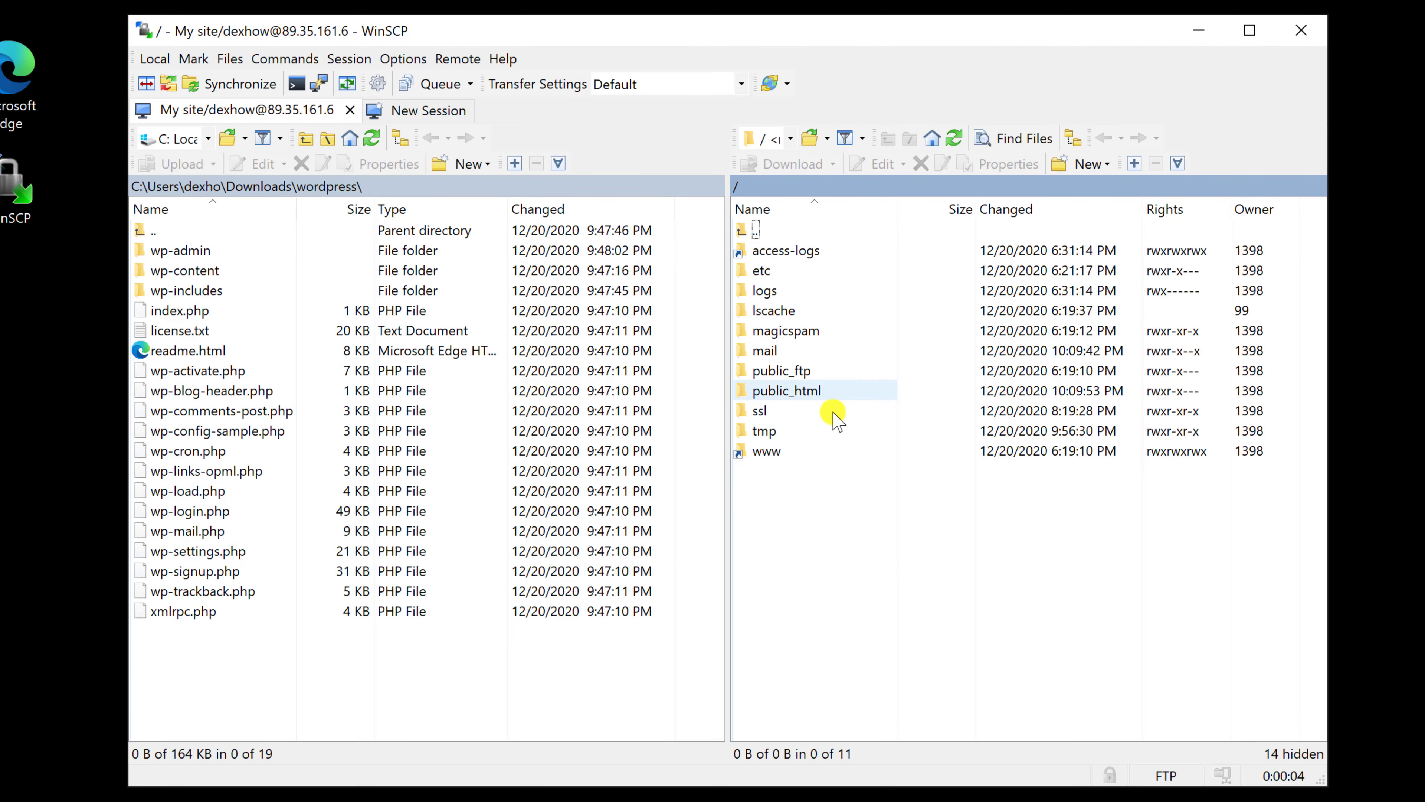
Browse the remote server to the /public_html/wp-content/plugins/ directory.
{"action": "double_click", "coordinate": [794, 391]}
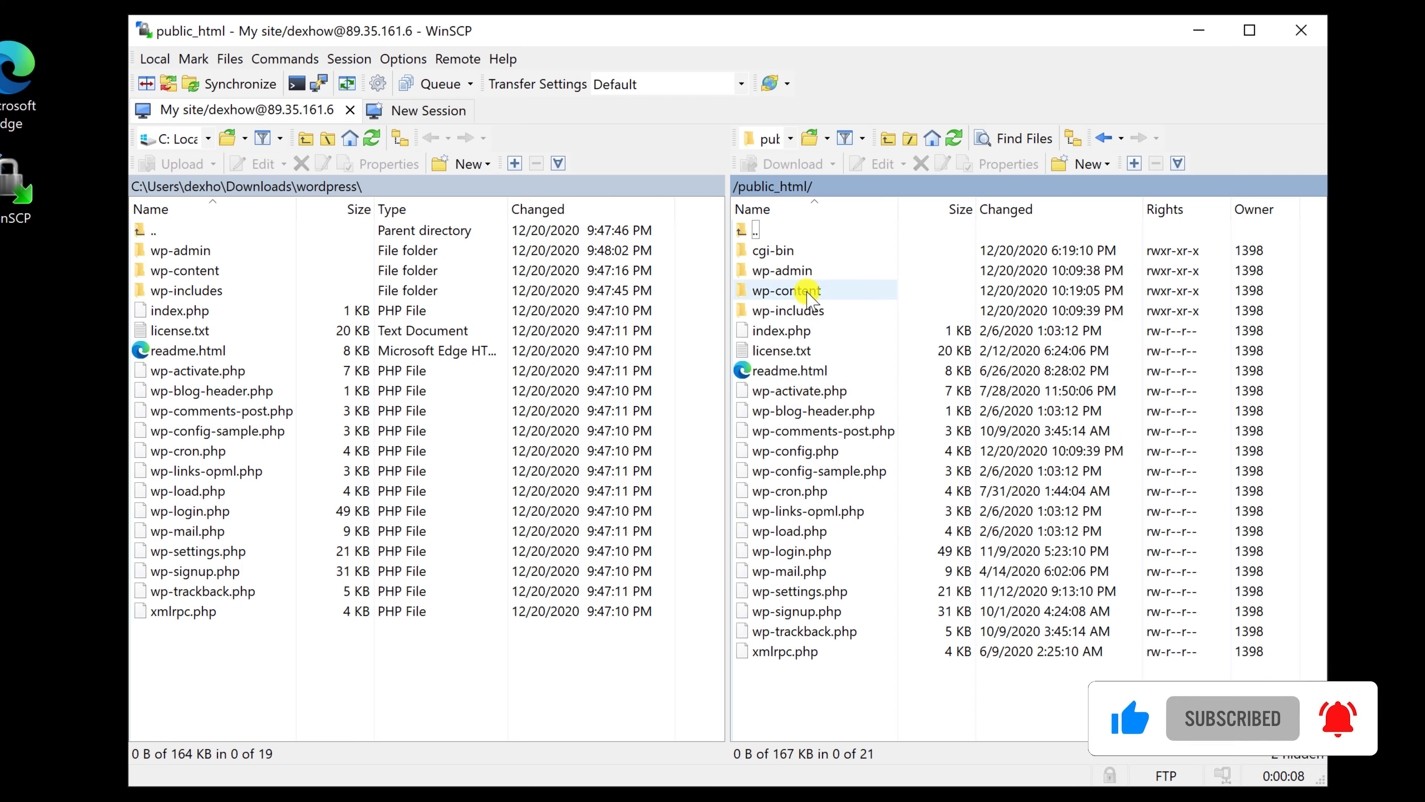
{"action": "double_click", "coordinate": [808, 292]}
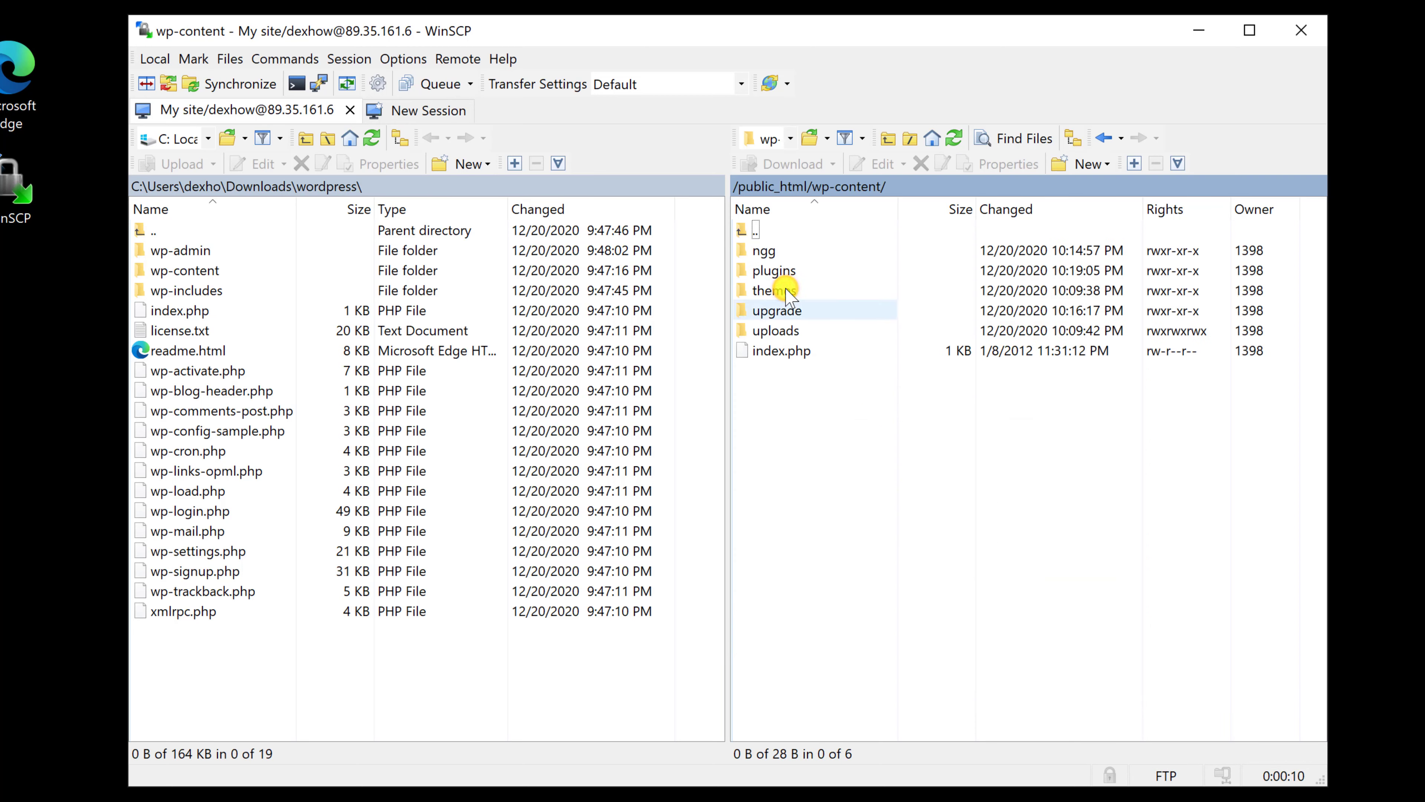
{"action": "left_click", "coordinate": [785, 273]}
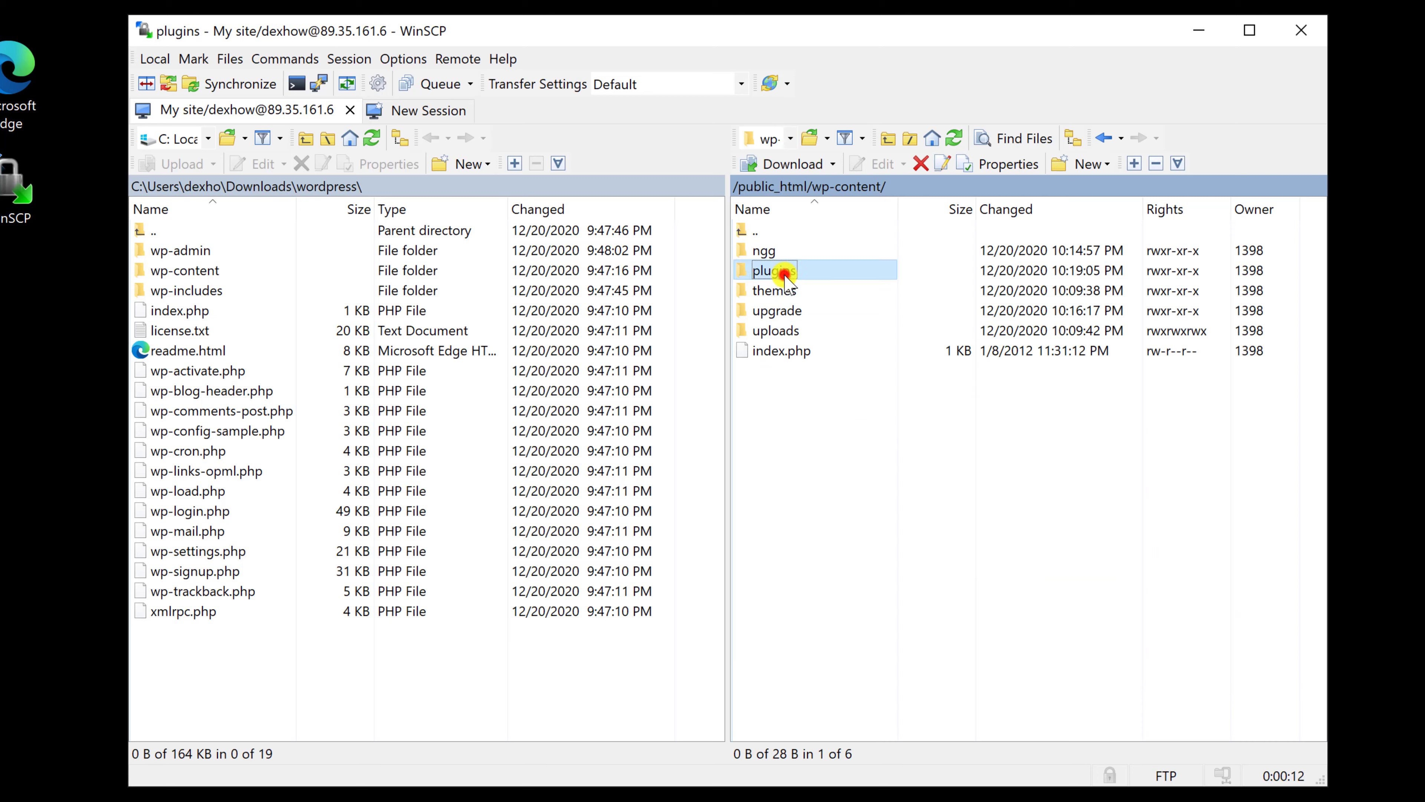
{"action": "double_click", "coordinate": [784, 273]}
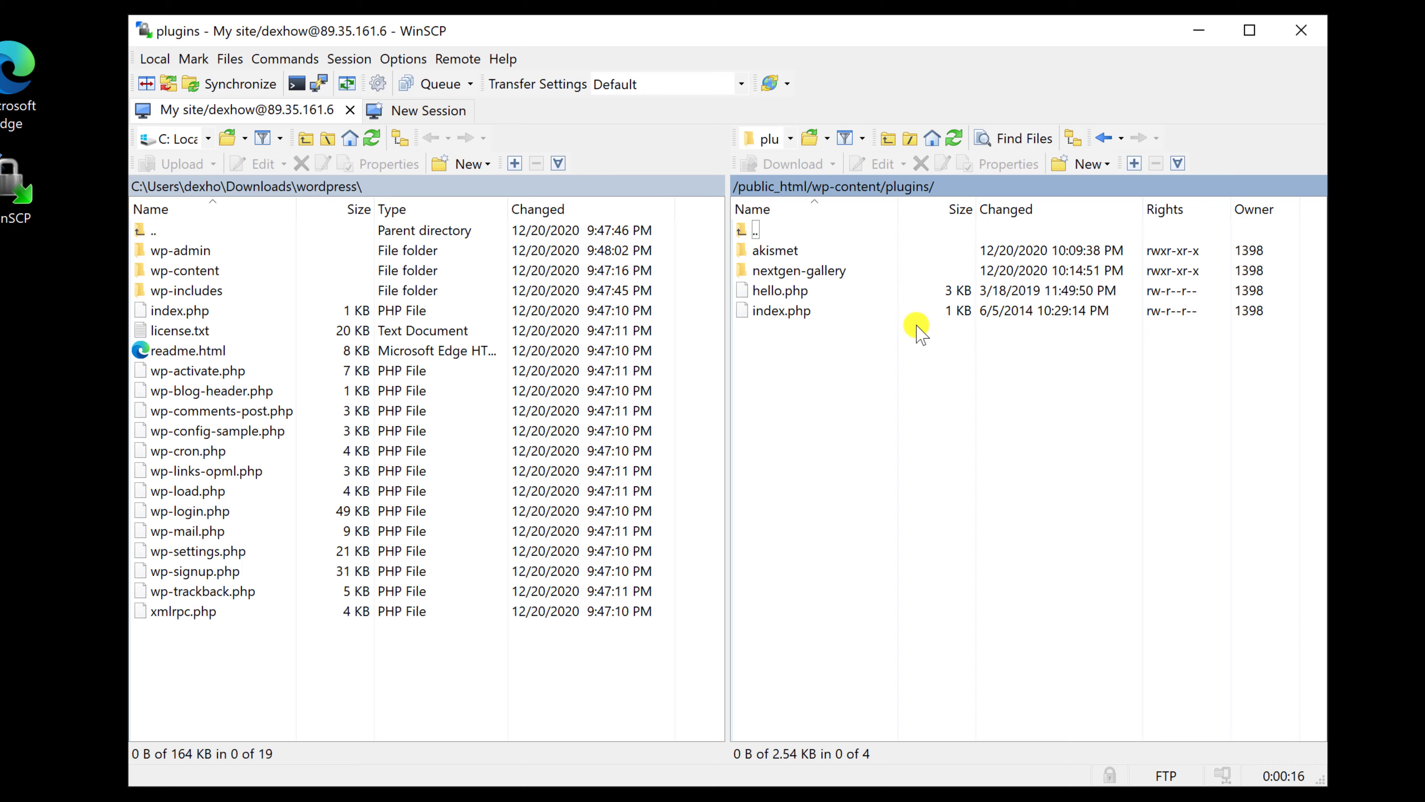
Browse the local side to the ab-testing-for-wp.1.18.2 folder in Downloads and slightly widen its Name column.
{"action": "left_click", "coordinate": [169, 234]}
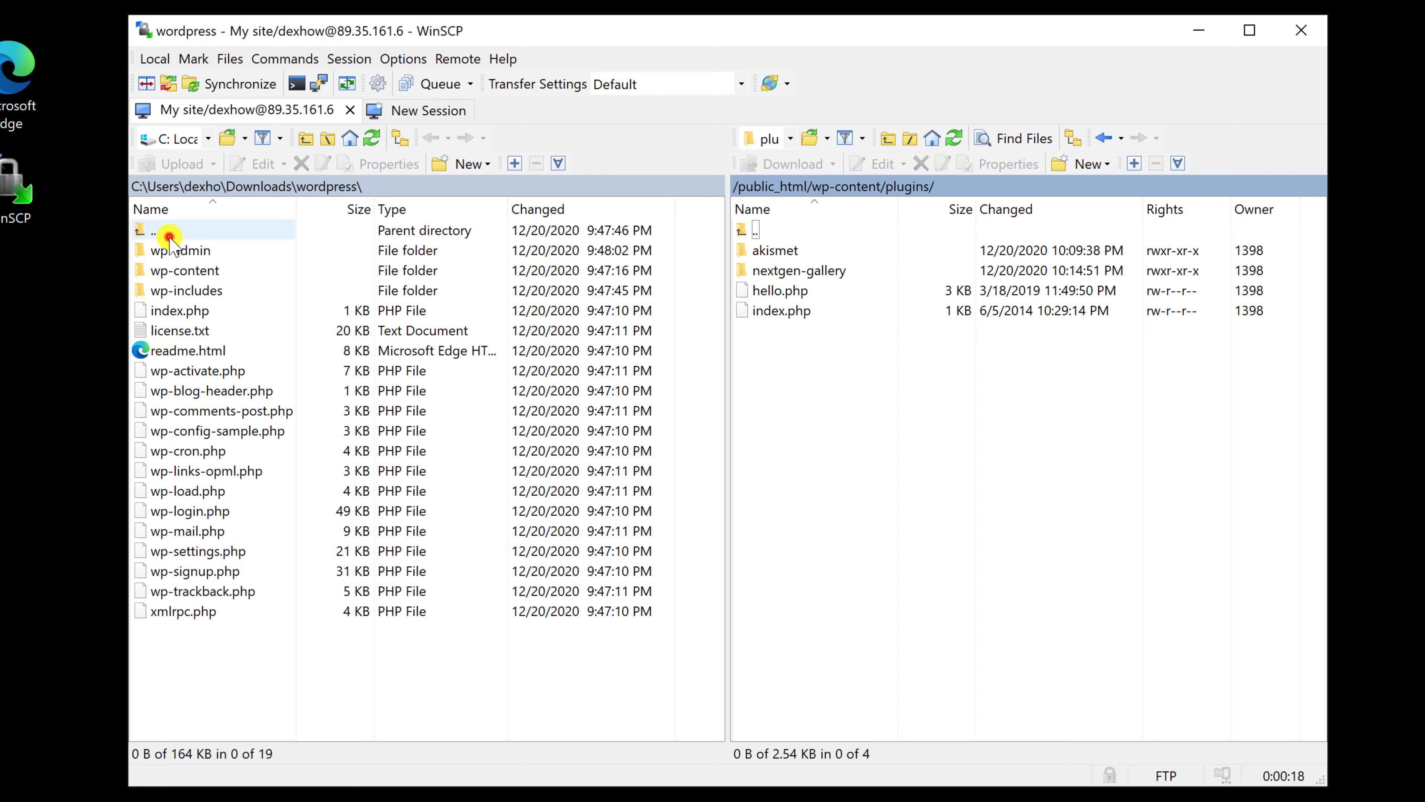
{"action": "double_click", "coordinate": [168, 234]}
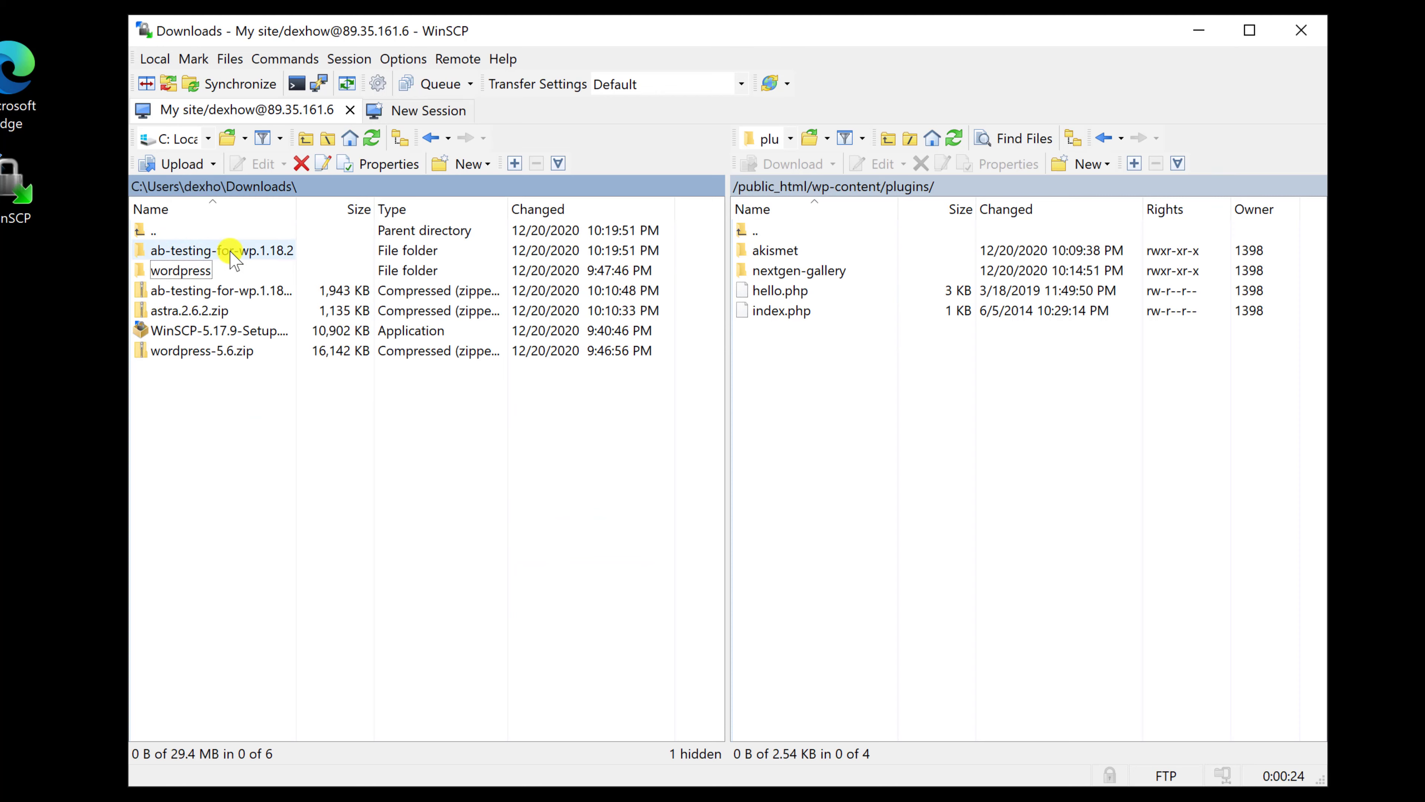
{"action": "double_click", "coordinate": [232, 251]}
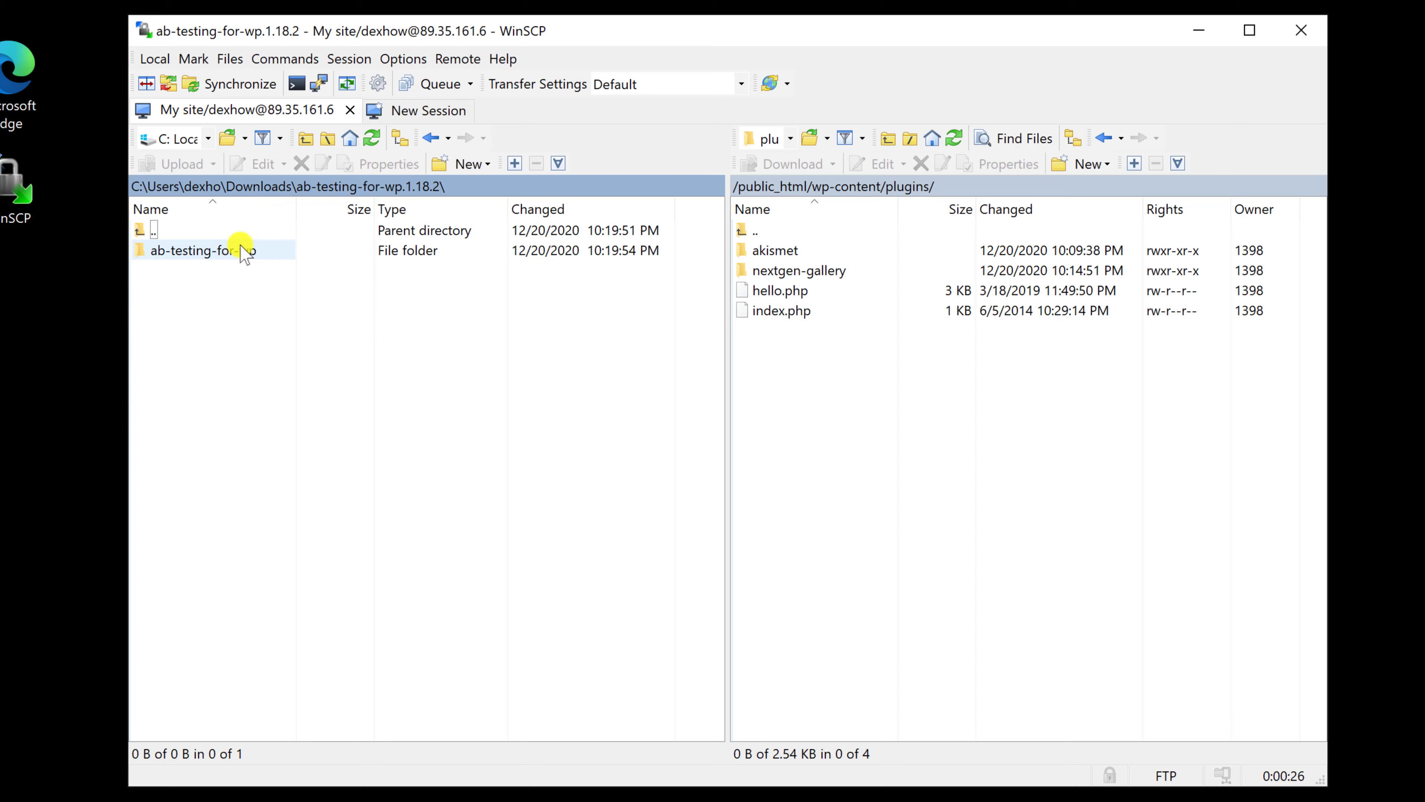
{"action": "left_click_drag", "start_coordinate": [296, 209], "coordinate": [311, 209]}
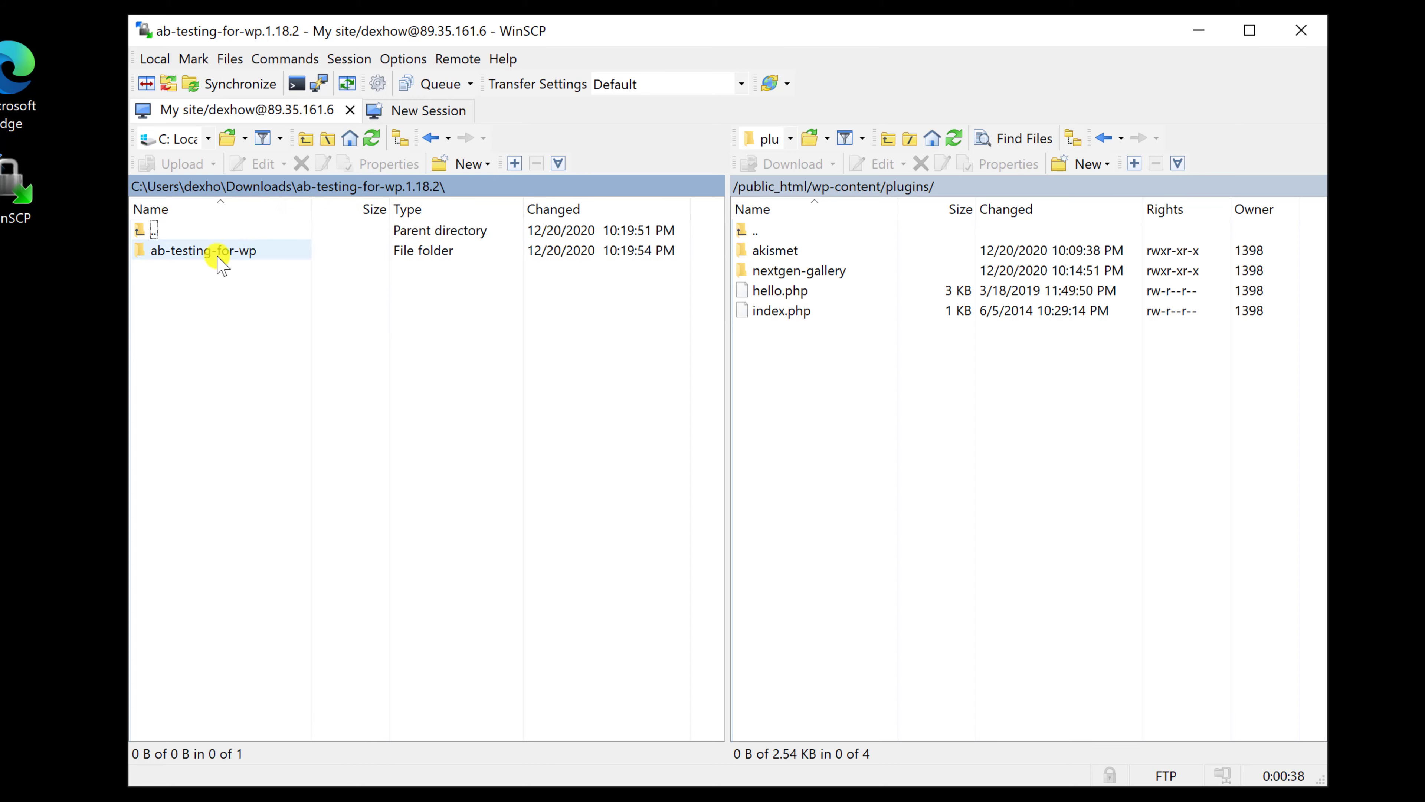
Upload the local ab-testing-for-wp folder to the remote /public_html/wp-content/plugins/ directory with the default binary transfer settings.
{"action": "left_click", "coordinate": [211, 254]}
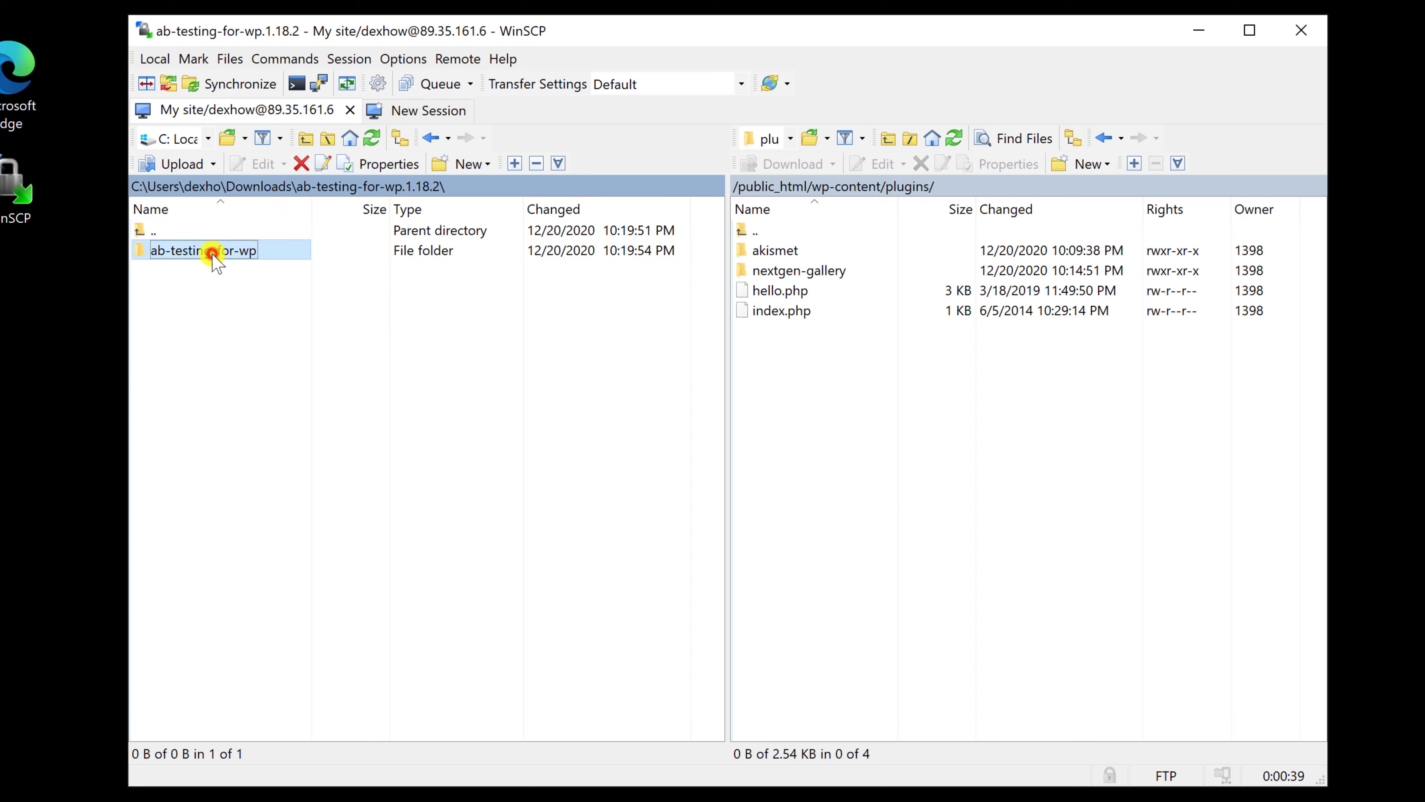
{"action": "left_click", "coordinate": [181, 165]}
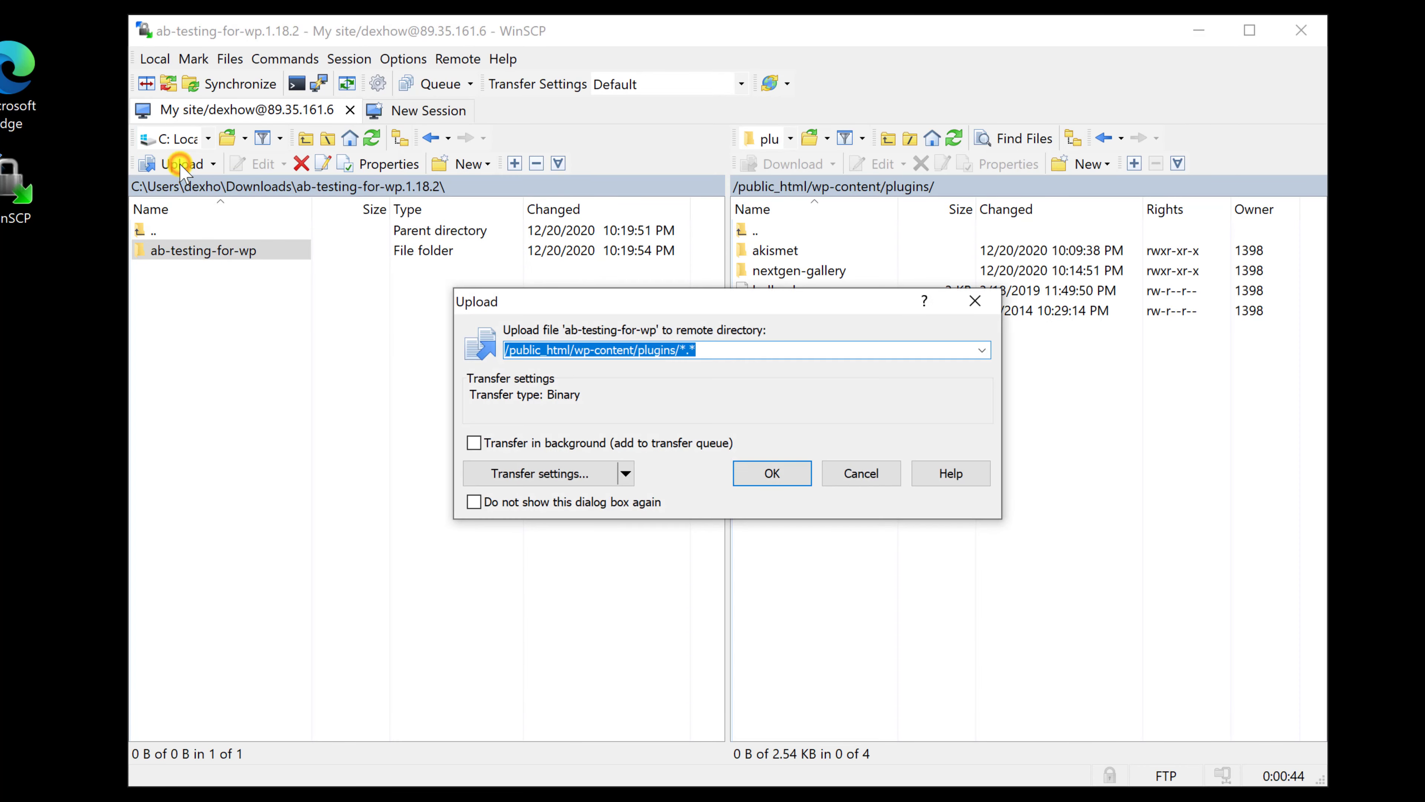
{"action": "left_click", "coordinate": [772, 472]}
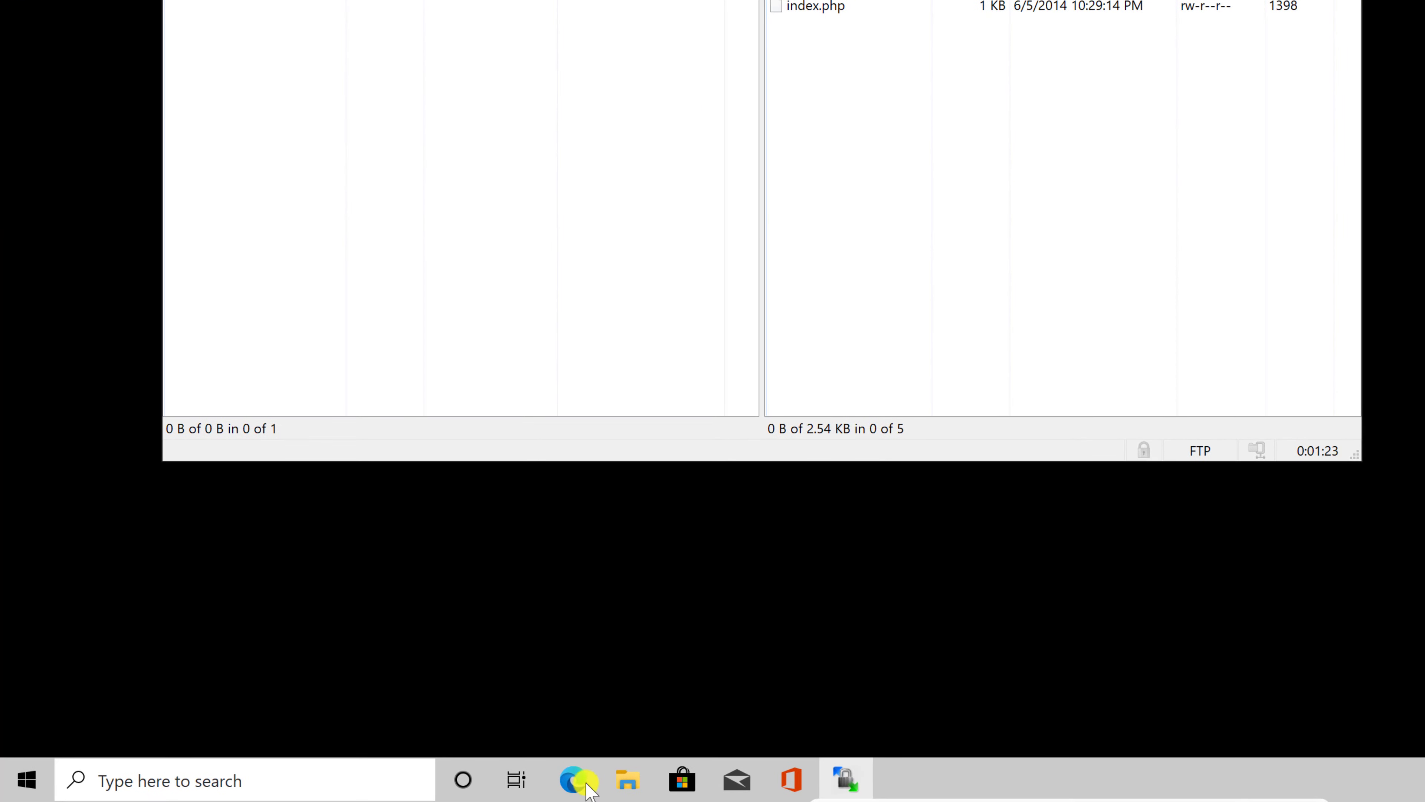
Switch to Microsoft Edge, open demo.dexhow.com/wp-admin/ and log in to WordPress with the prefilled credentials.
{"action": "left_click", "coordinate": [587, 787]}
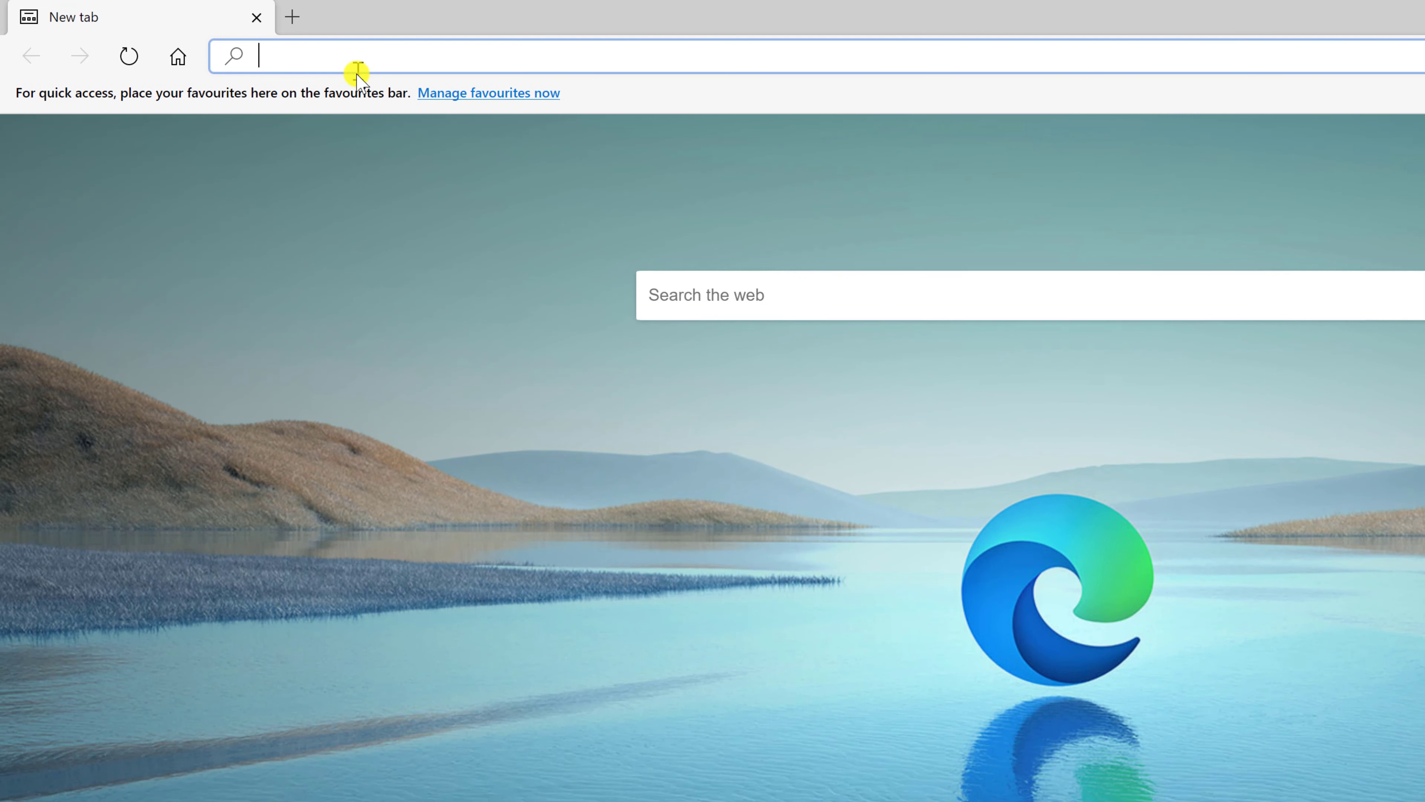
{"action": "type", "text": "demo"}
{"action": "key", "text": "End"}
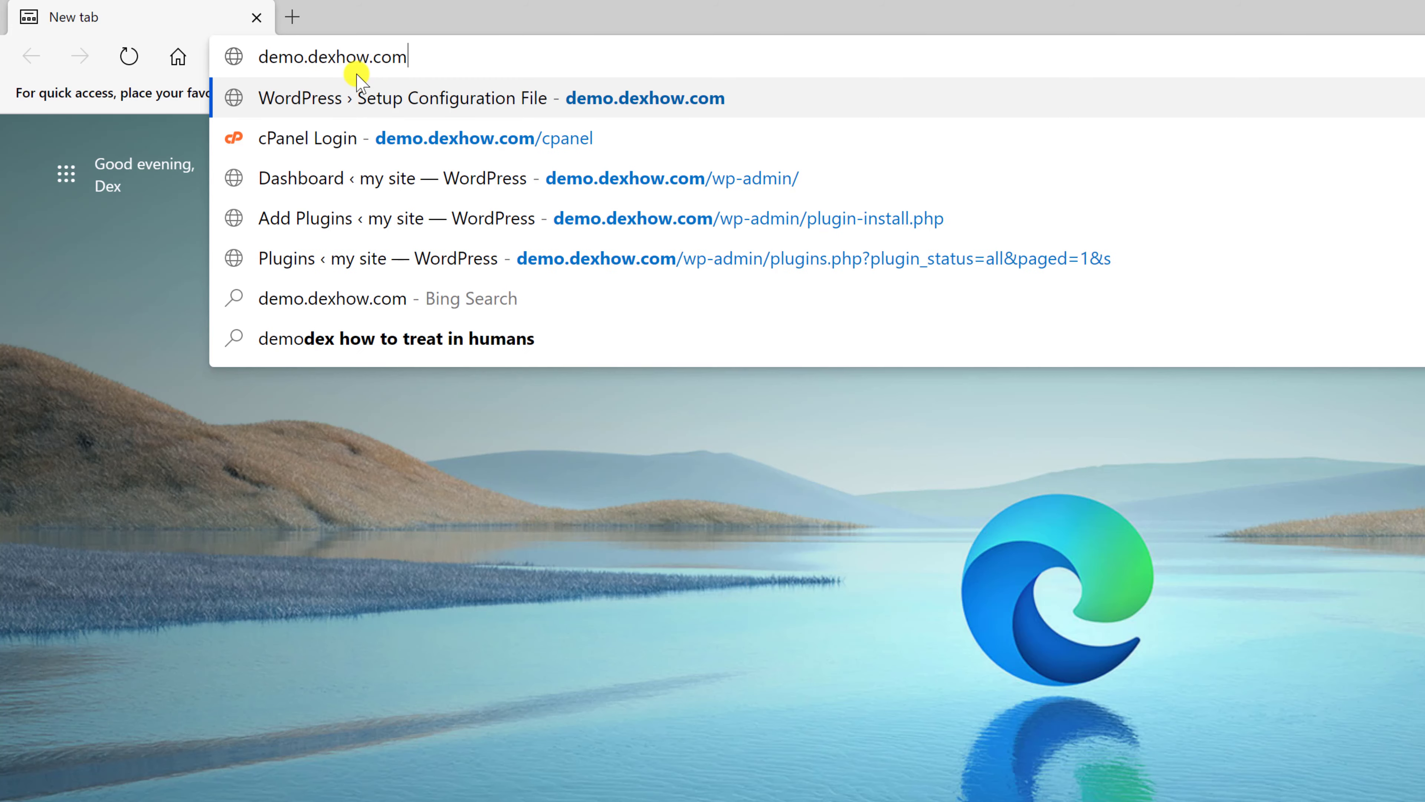
{"action": "type", "text": "/w"}
{"action": "key", "text": "Down"}
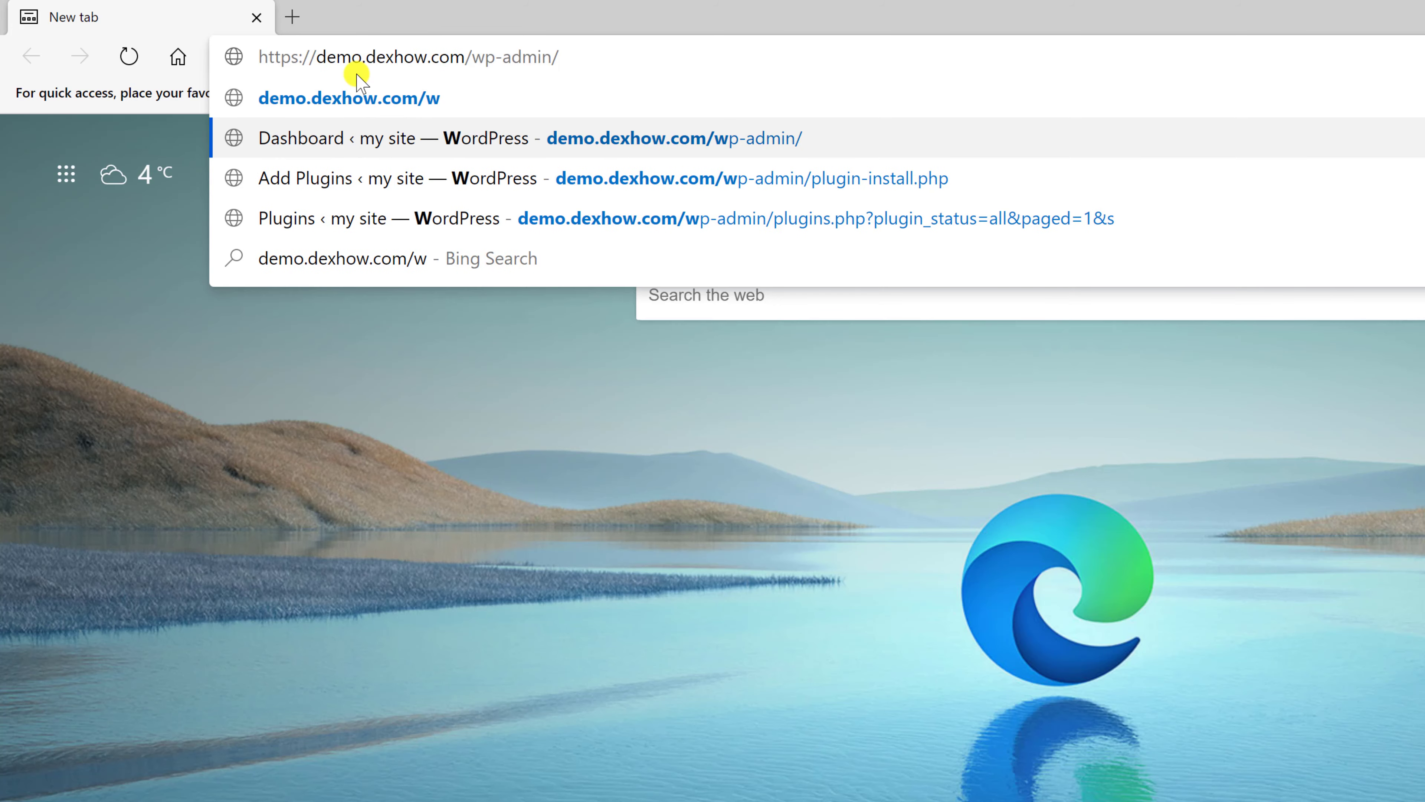
{"action": "key", "text": "Return"}
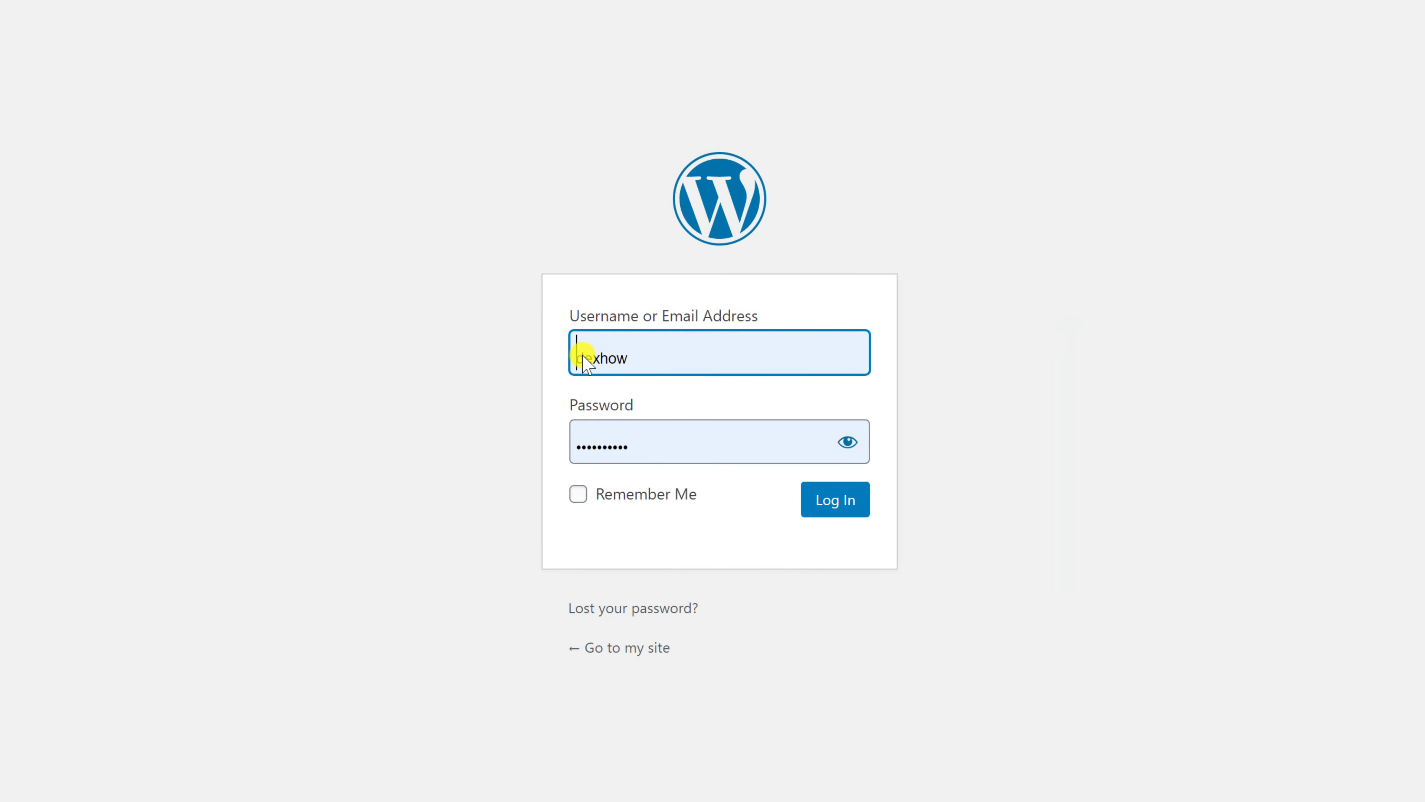
{"action": "left_click", "coordinate": [821, 509]}
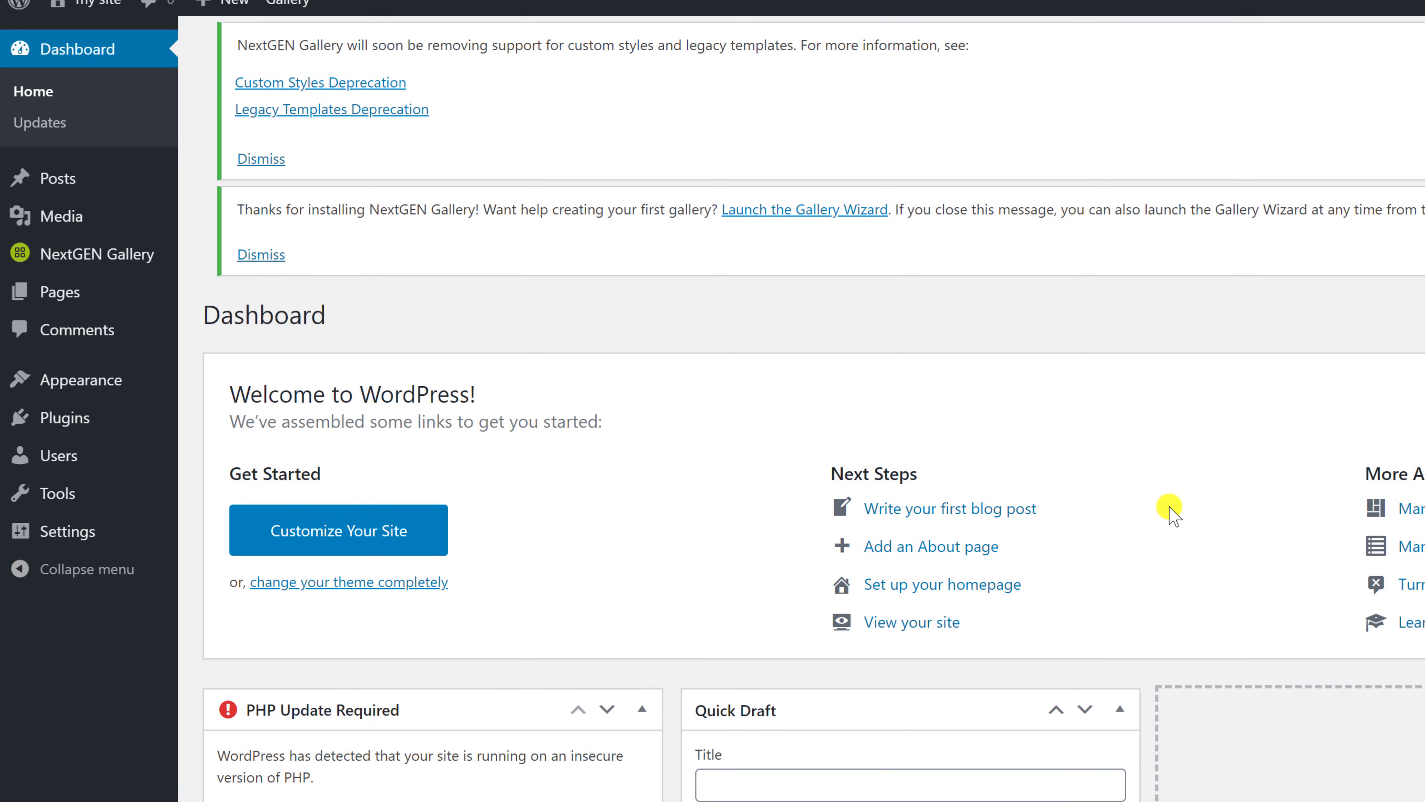
Open the site's list of installed plugins and activate A/B Testing for WordPress.
{"action": "mouse_move", "coordinate": [103, 428]}
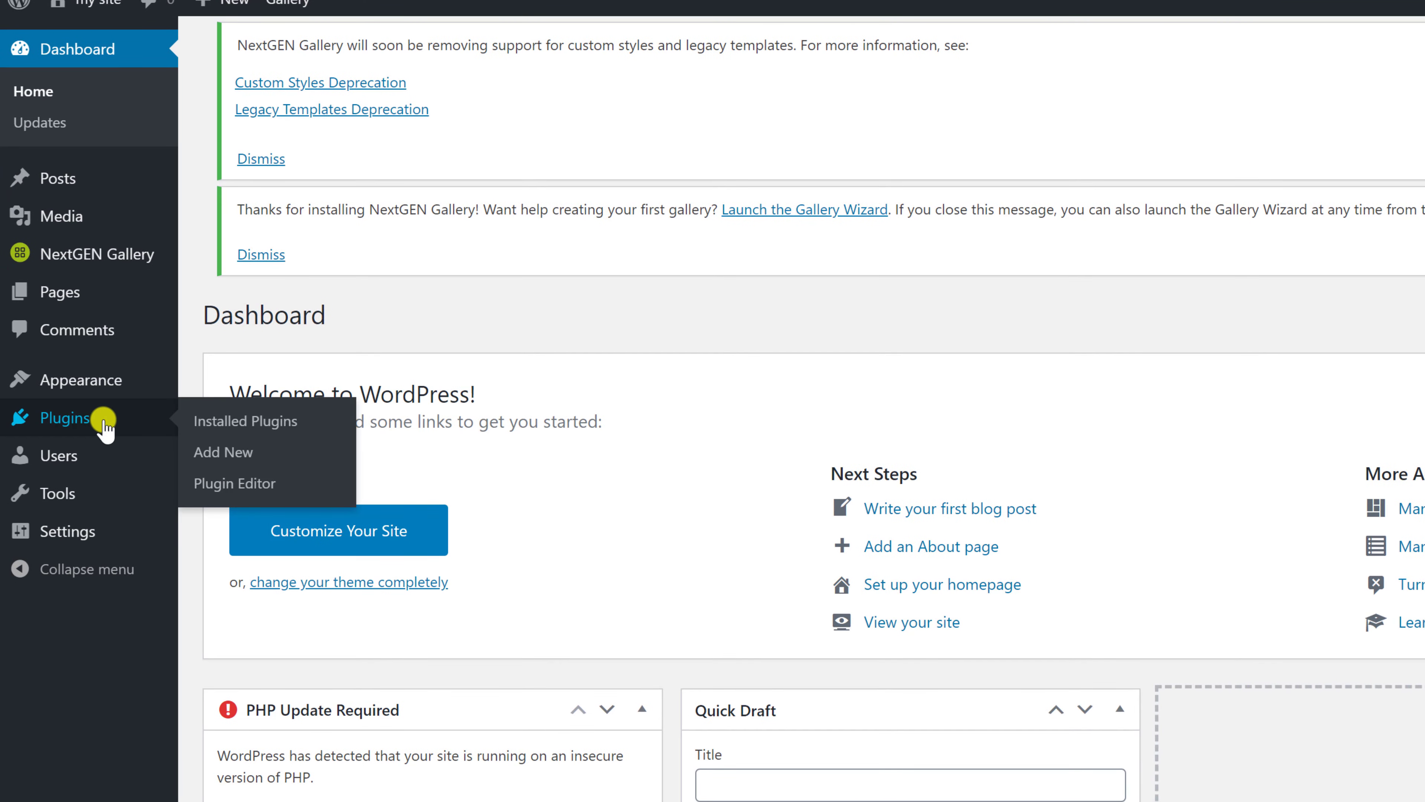
{"action": "left_click", "coordinate": [234, 422]}
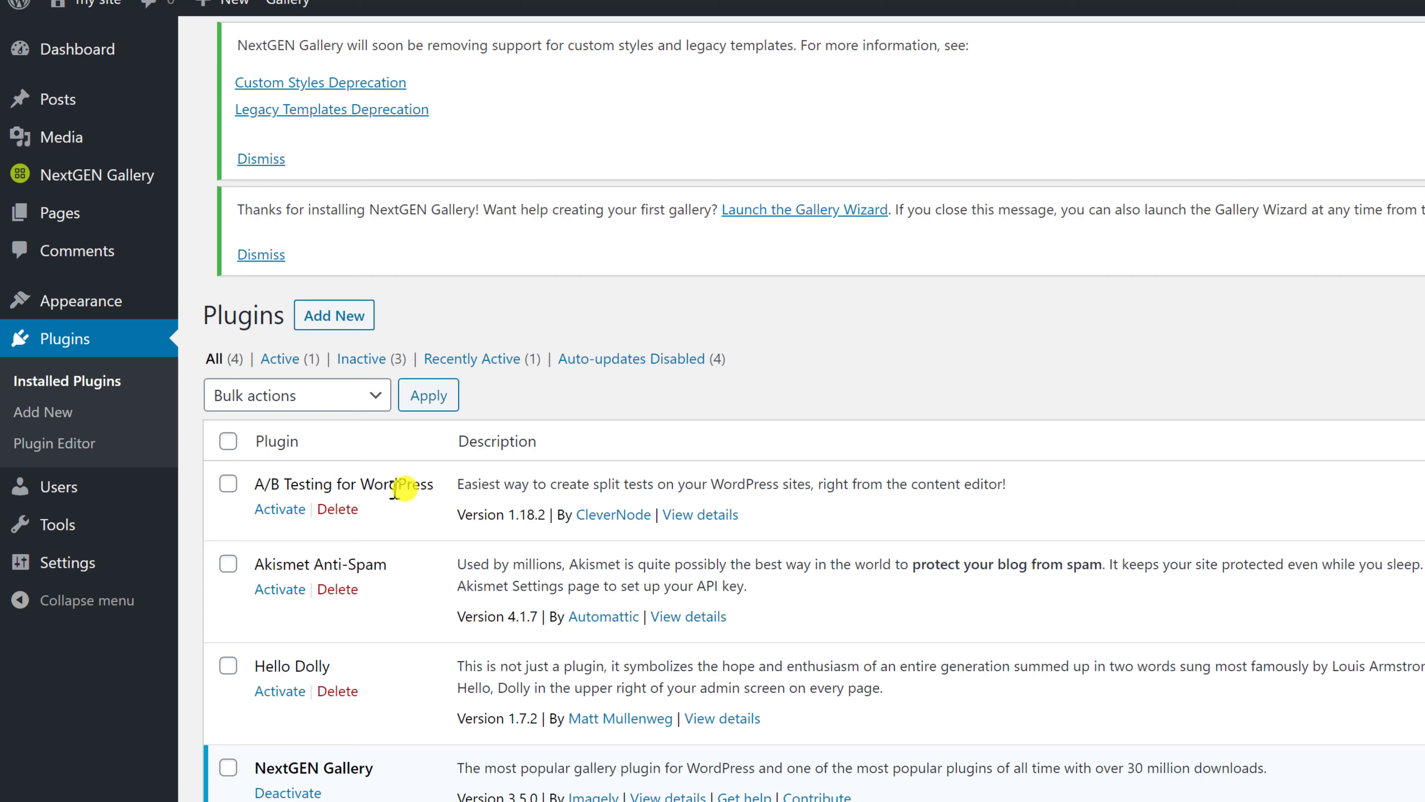
{"action": "left_click", "coordinate": [277, 508]}
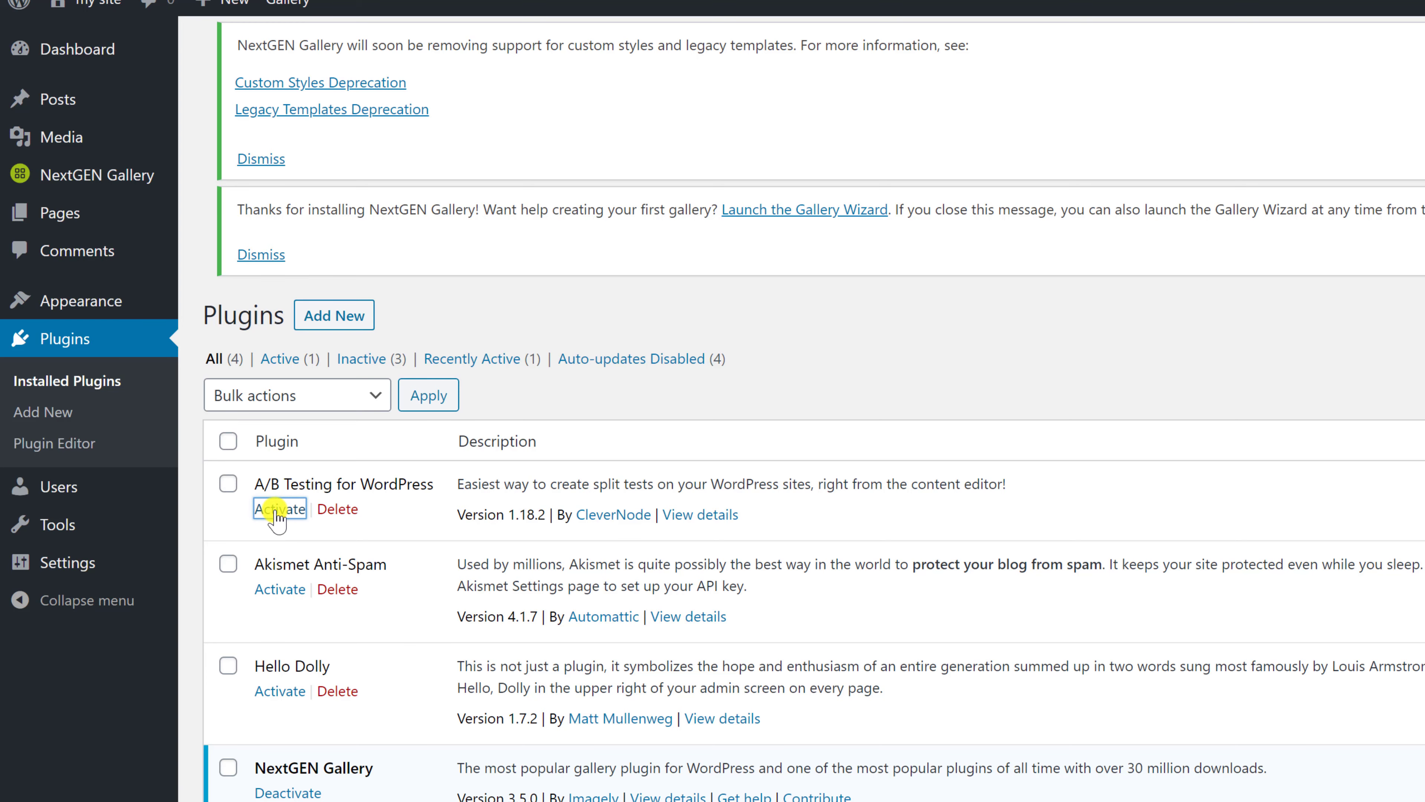